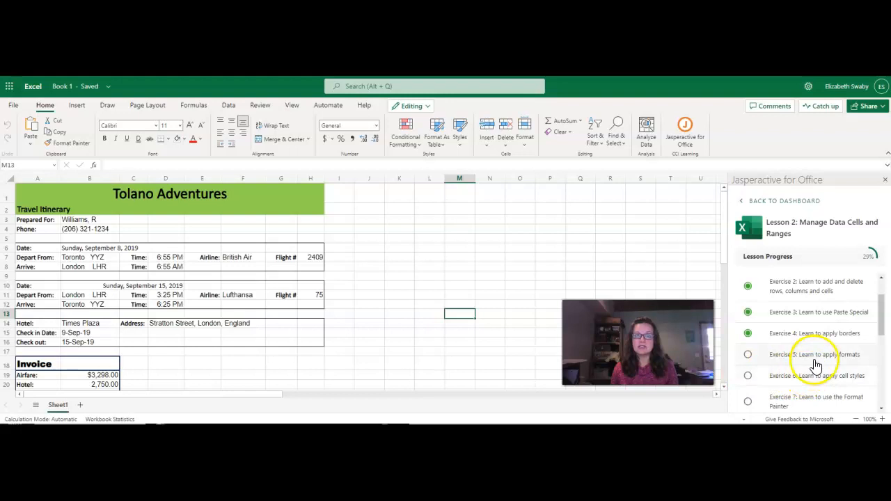
Open Exercise 5: Learn to apply formats in Lesson 2 and read the number format instructions.
{"action": "left_click", "coordinate": [811, 356]}
{"action": "left_click", "coordinate": [807, 400]}
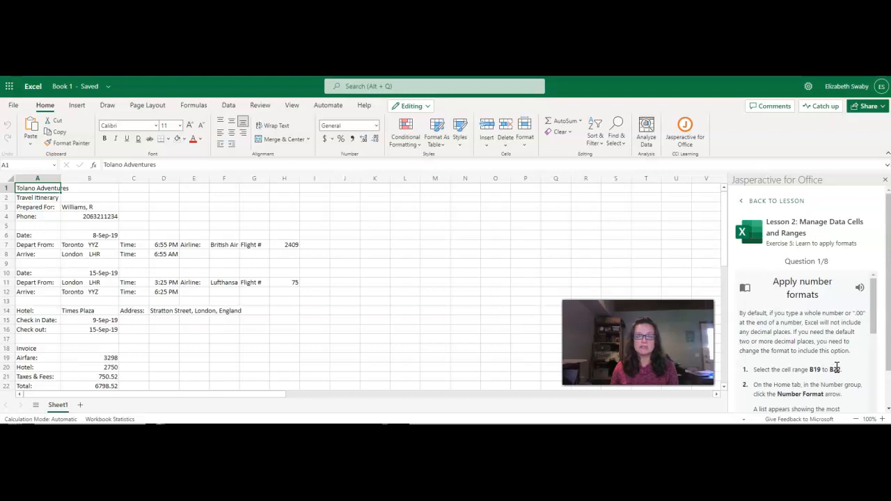
{"action": "scroll", "coordinate": [836, 369], "scroll_direction": "down", "scroll_amount": 3}
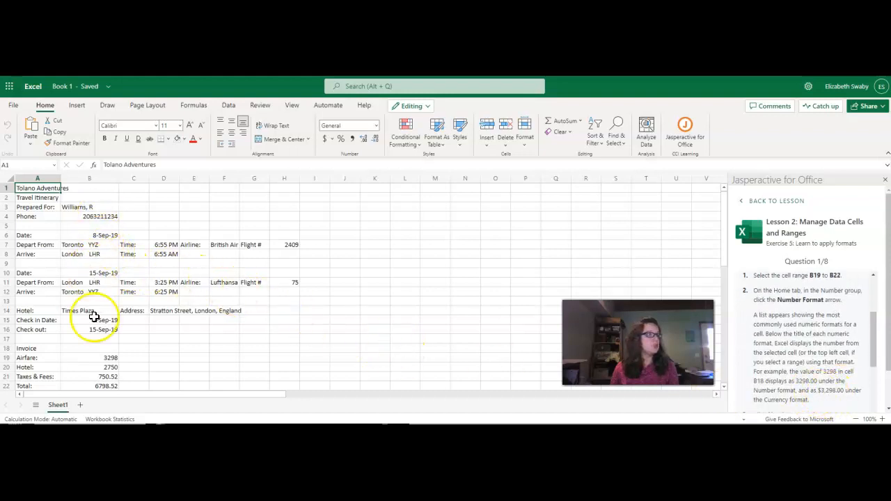
Apply the Number format to the invoice amounts in cells B19 to B22.
{"action": "left_click_drag", "start_coordinate": [108, 357], "coordinate": [106, 386]}
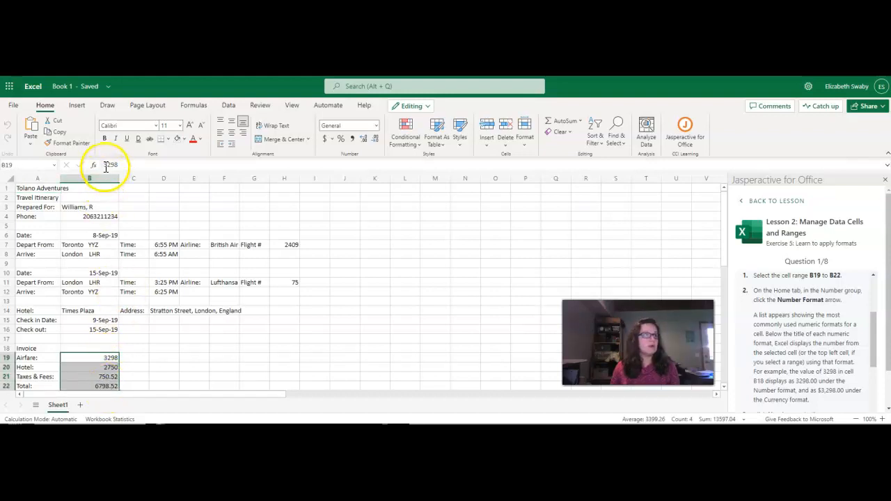
{"action": "left_click", "coordinate": [376, 127]}
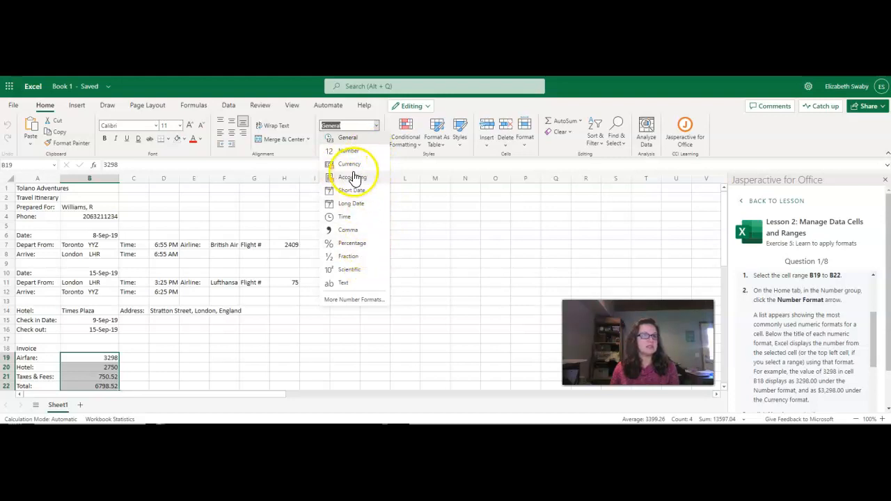
{"action": "left_click", "coordinate": [868, 350]}
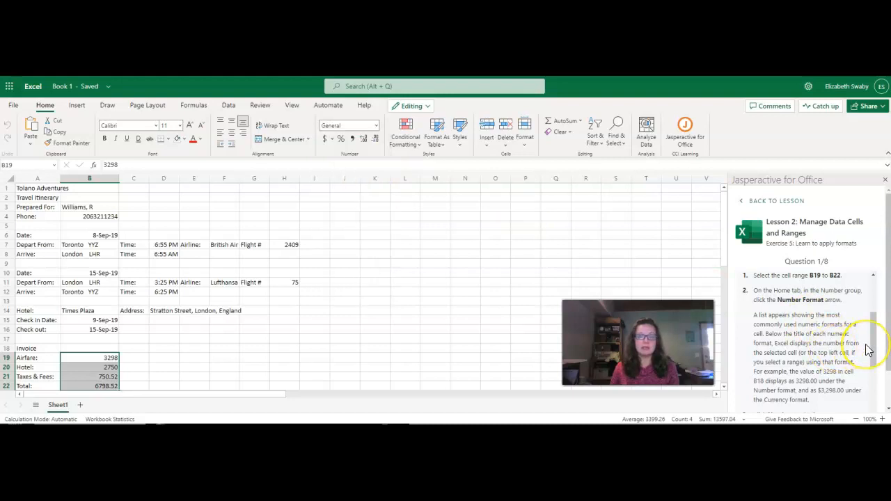
{"action": "scroll", "coordinate": [868, 350], "scroll_direction": "down", "scroll_amount": 4}
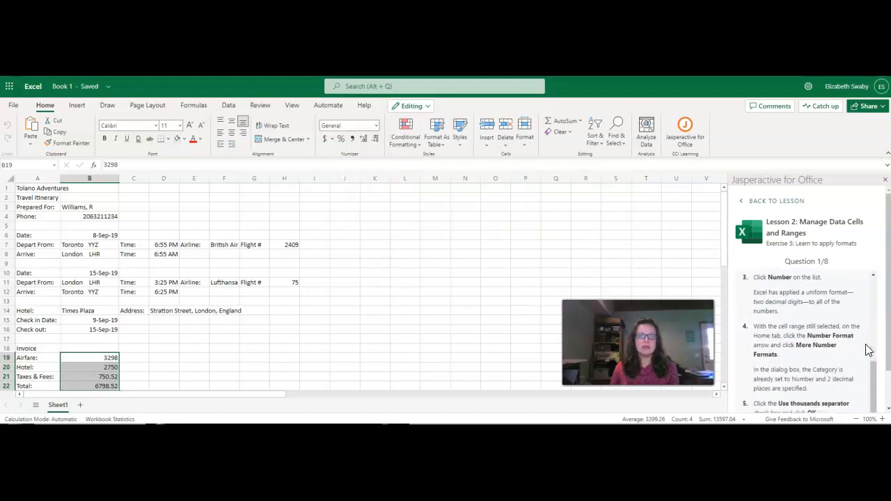
{"action": "left_click", "coordinate": [375, 127]}
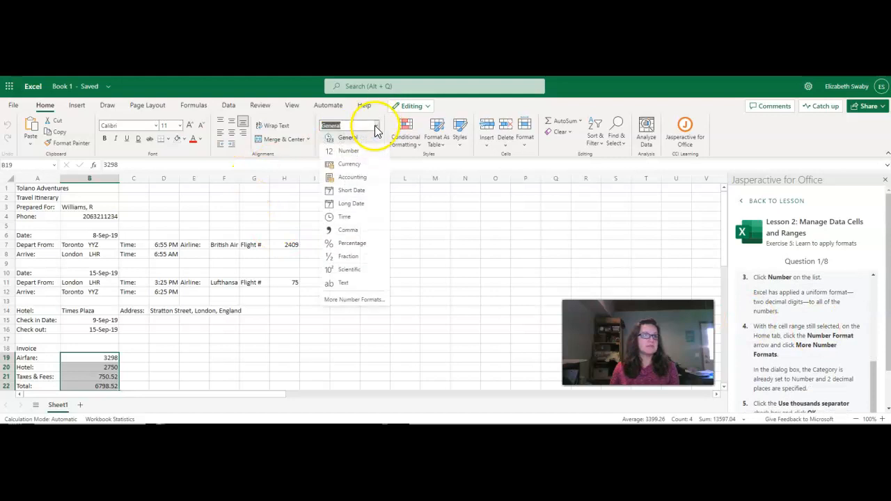
{"action": "left_click", "coordinate": [348, 151]}
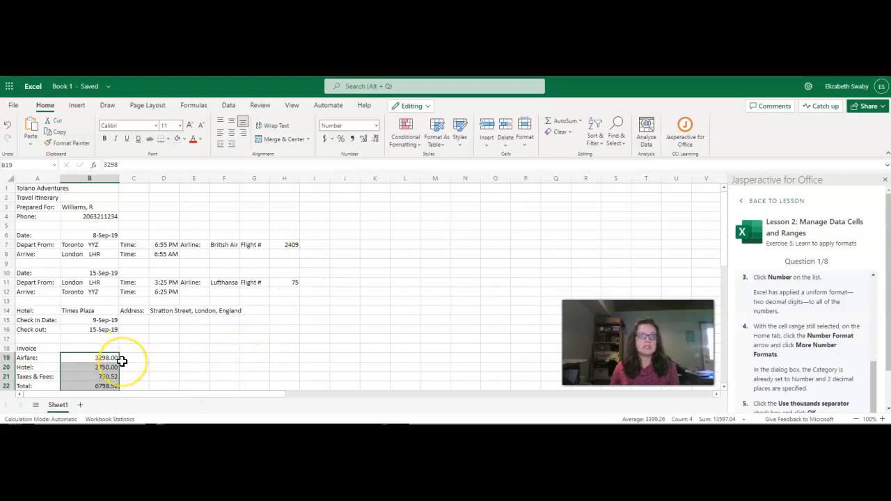
{"action": "scroll", "coordinate": [142, 358], "scroll_direction": "down", "scroll_amount": 3}
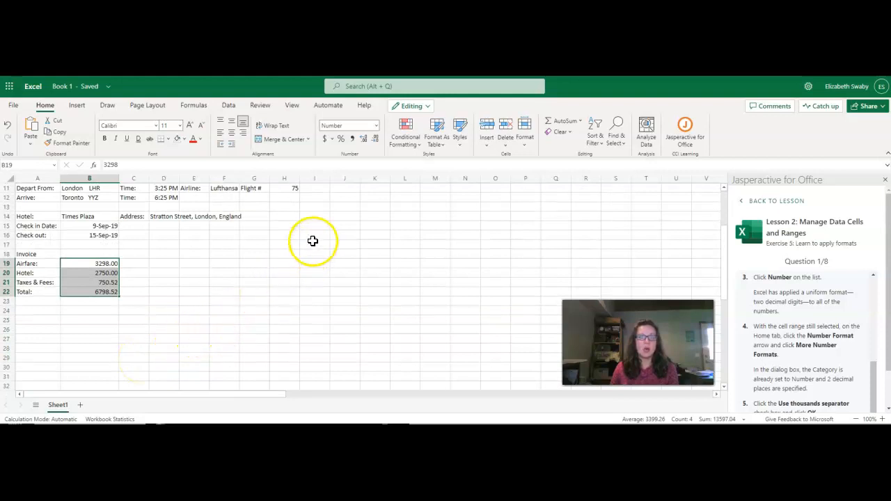
{"action": "left_click", "coordinate": [376, 126]}
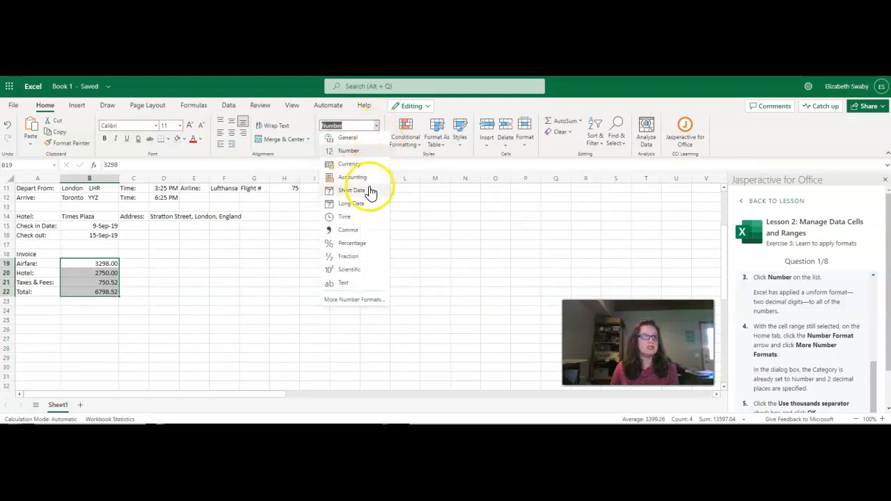
{"action": "left_click", "coordinate": [351, 300]}
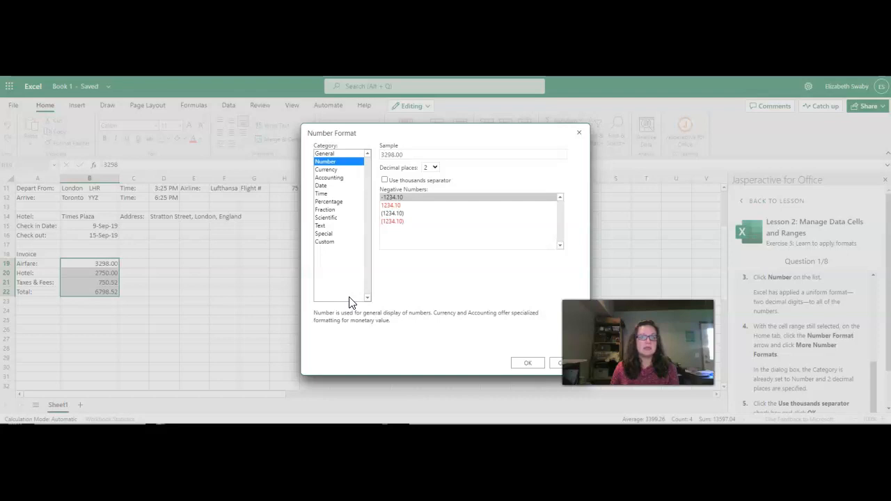
{"action": "left_click", "coordinate": [384, 181]}
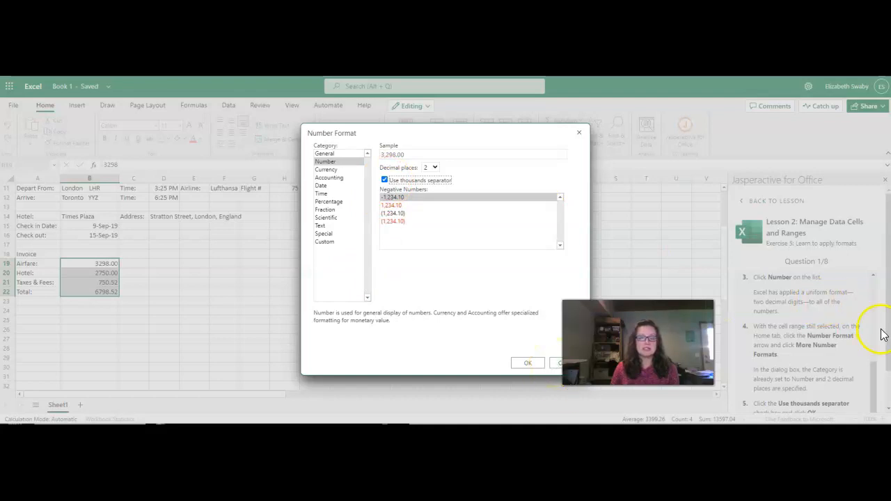
{"action": "left_click", "coordinate": [557, 367]}
Turn on the thousands separator for the number format of cells B19 to B22 and submit Question 1.
{"action": "scroll", "coordinate": [806, 314], "scroll_direction": "down", "scroll_amount": 1}
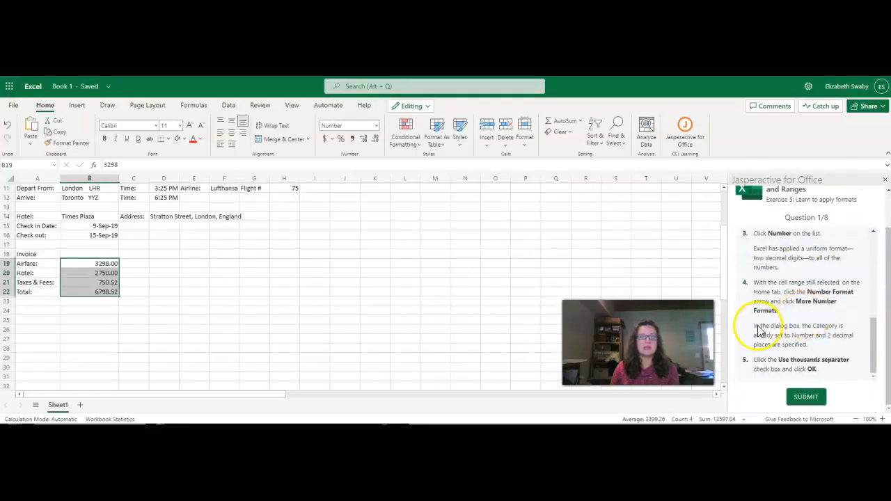
{"action": "left_click", "coordinate": [375, 126]}
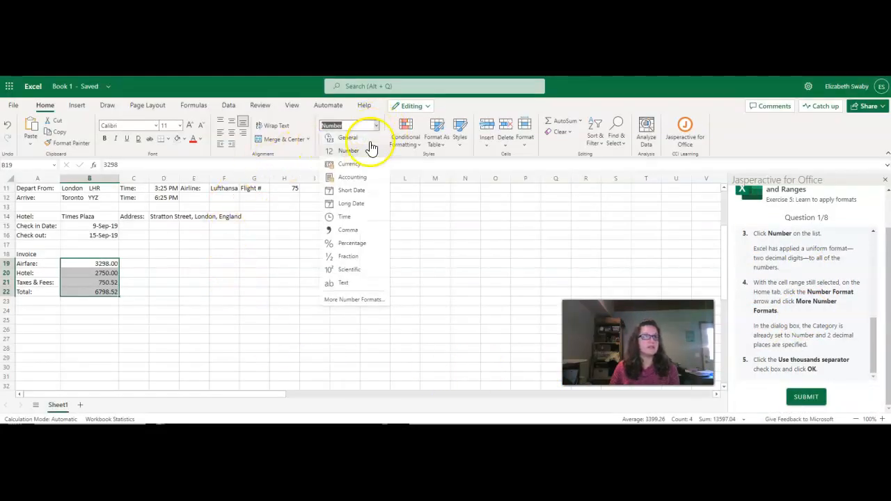
{"action": "left_click", "coordinate": [355, 299]}
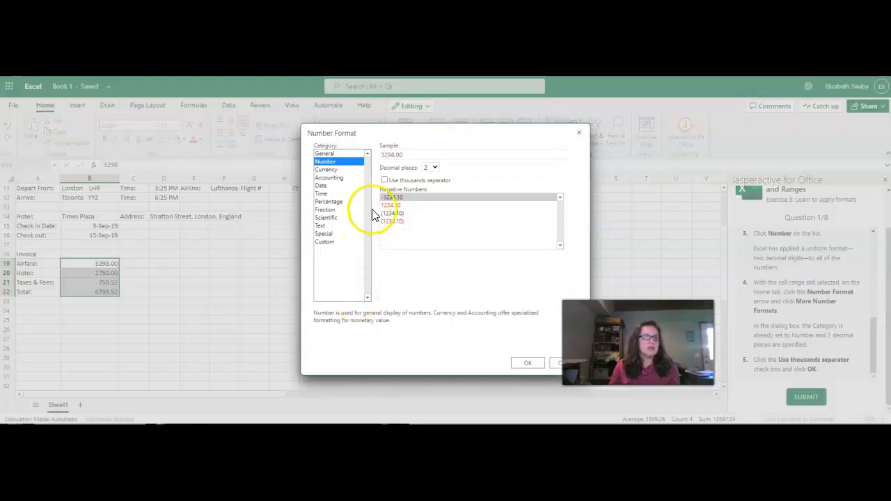
{"action": "left_click", "coordinate": [385, 180]}
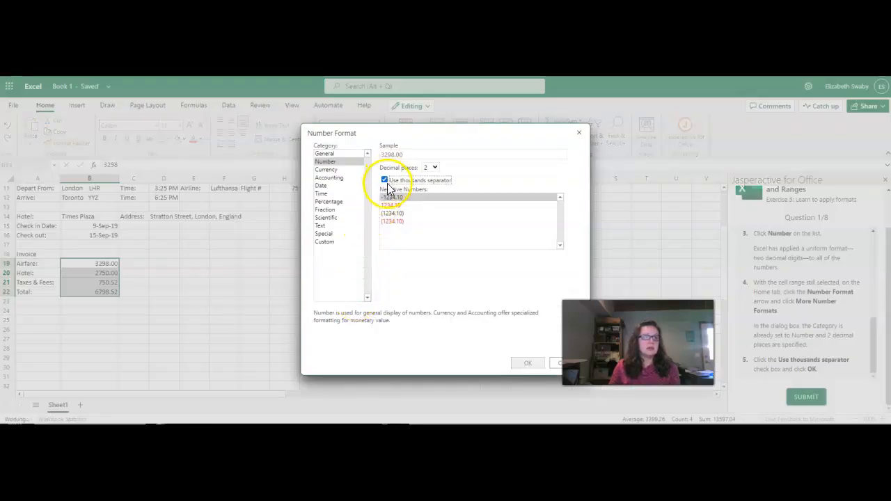
{"action": "left_click", "coordinate": [526, 364]}
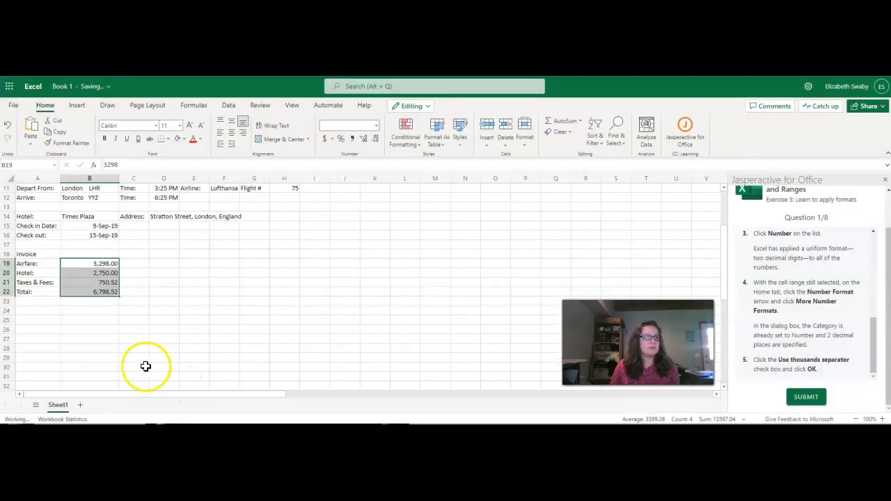
{"action": "left_click", "coordinate": [809, 398]}
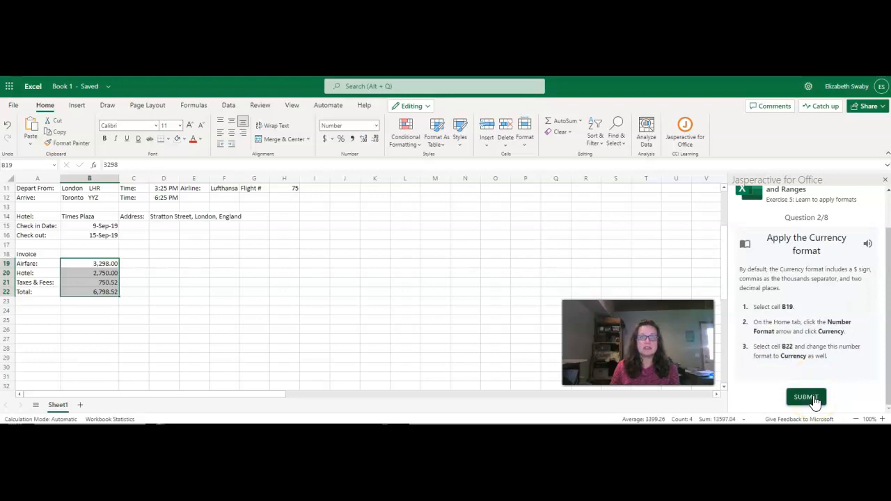
Apply the Currency format to the airfare in B19 and the total in B22, and submit Question 2.
{"action": "left_click", "coordinate": [106, 262]}
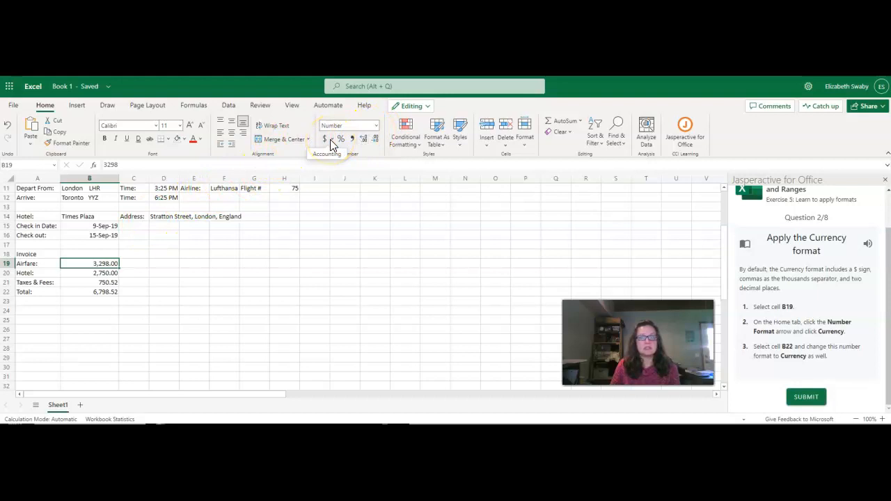
{"action": "left_click", "coordinate": [374, 125]}
{"action": "left_click", "coordinate": [351, 165]}
{"action": "left_click", "coordinate": [78, 291]}
{"action": "left_click", "coordinate": [376, 126]}
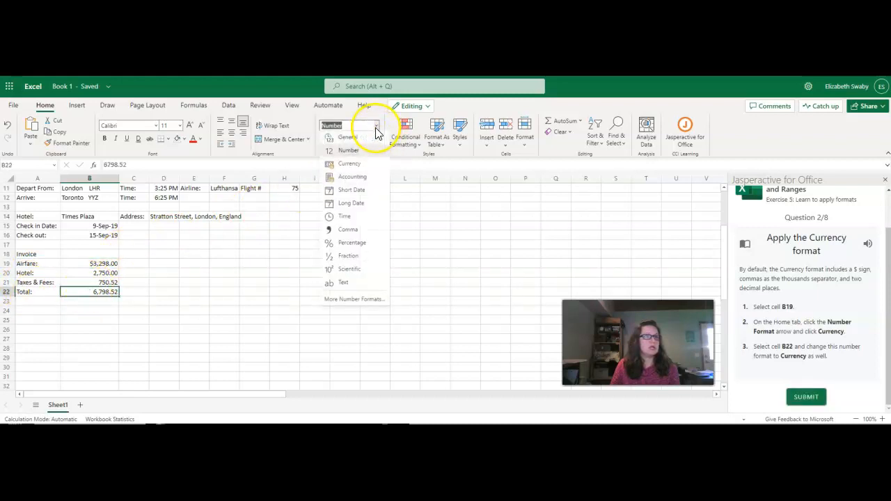
{"action": "left_click", "coordinate": [348, 164]}
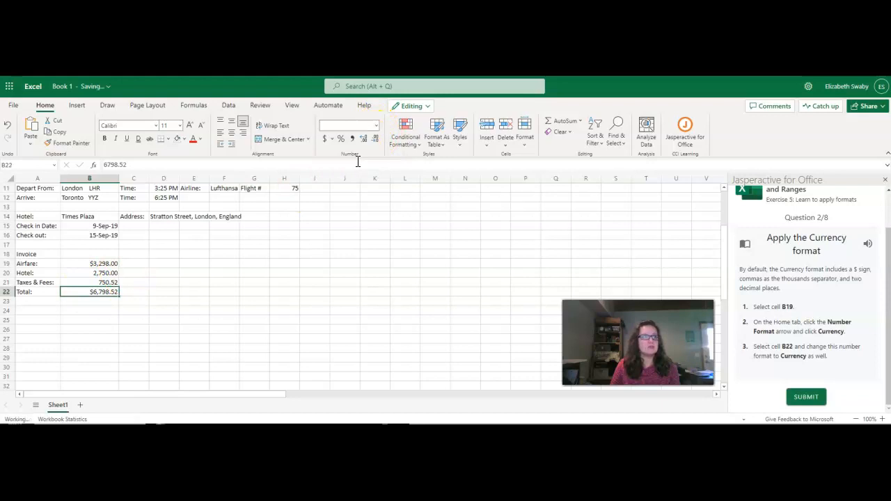
{"action": "left_click", "coordinate": [813, 399]}
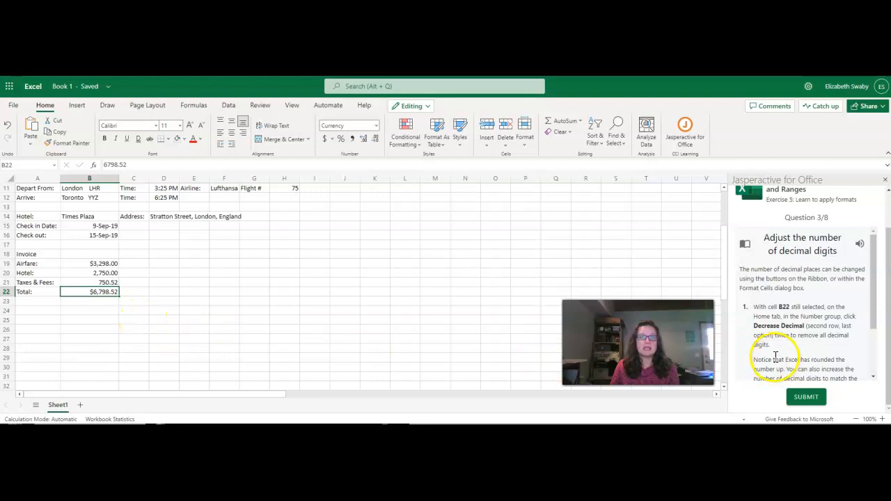
Remove both decimal digits from the total in cell B22 and submit Question 3.
{"action": "left_click", "coordinate": [374, 143]}
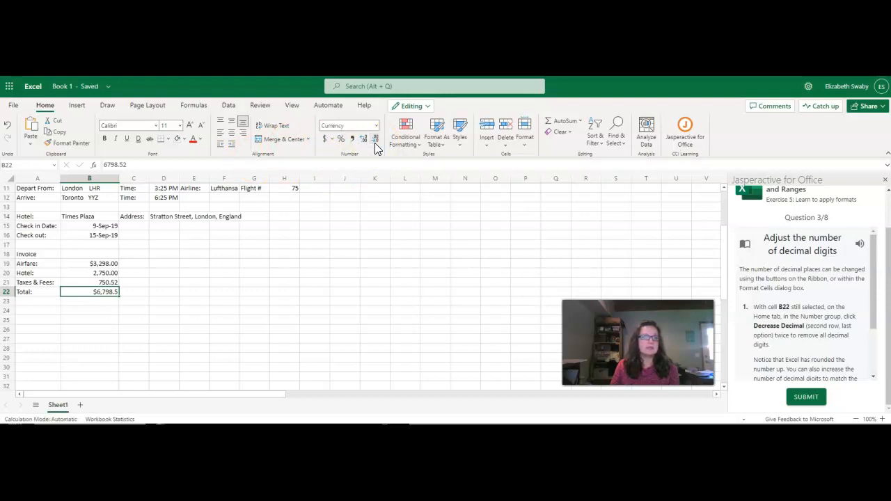
{"action": "left_click", "coordinate": [374, 139]}
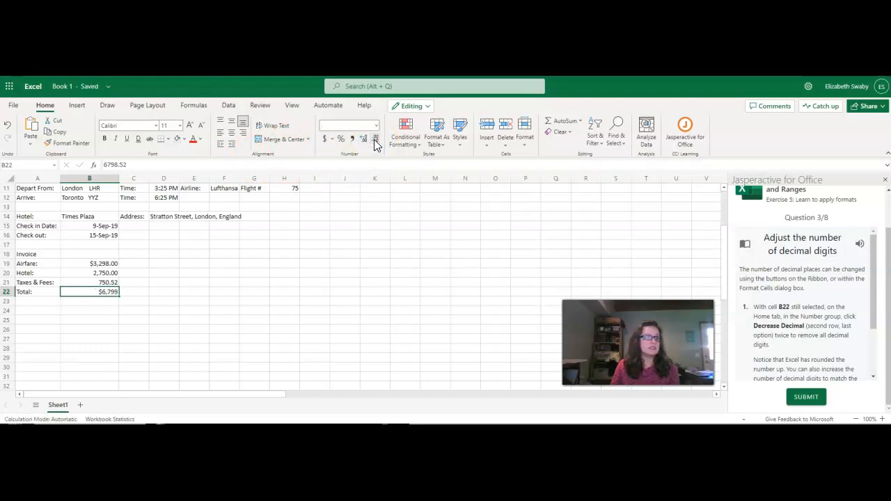
{"action": "scroll", "coordinate": [758, 306], "scroll_direction": "down", "scroll_amount": 2}
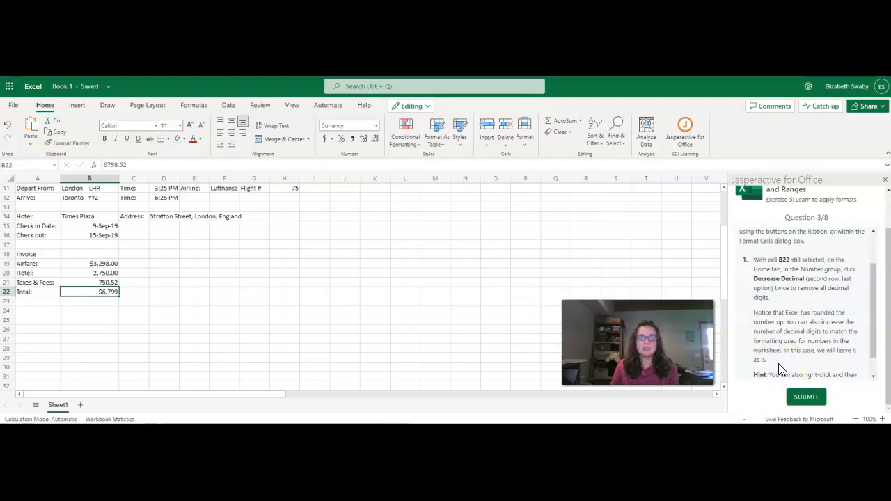
{"action": "scroll", "coordinate": [778, 369], "scroll_direction": "down", "scroll_amount": 1}
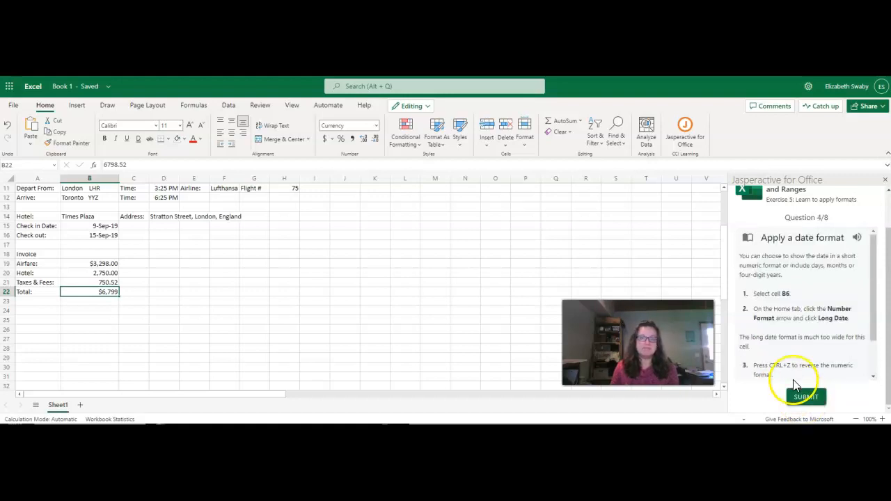
Apply the Long Date format to the date in cell B6, undo it, and submit Question 4.
{"action": "scroll", "coordinate": [229, 235], "scroll_direction": "up", "scroll_amount": 4}
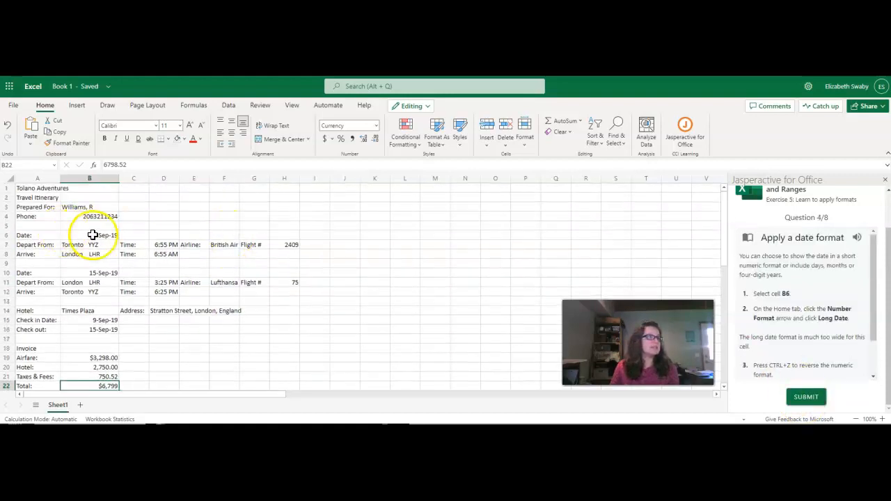
{"action": "left_click", "coordinate": [85, 234]}
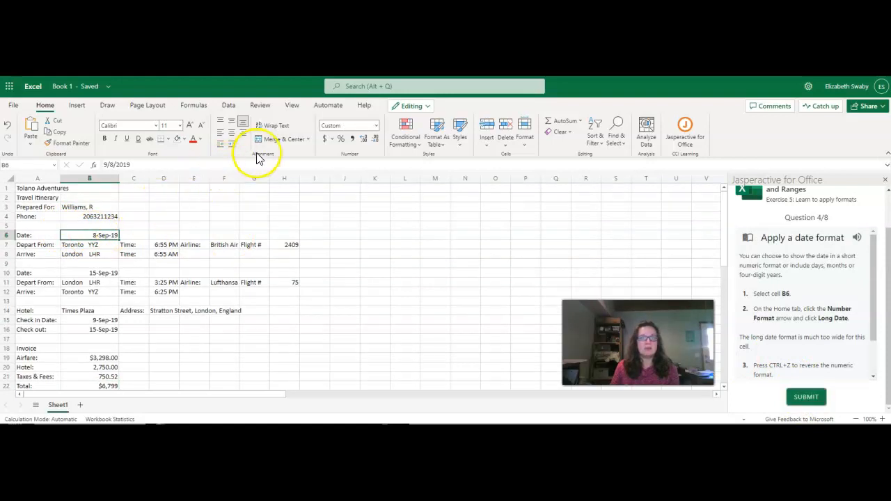
{"action": "left_click", "coordinate": [375, 126]}
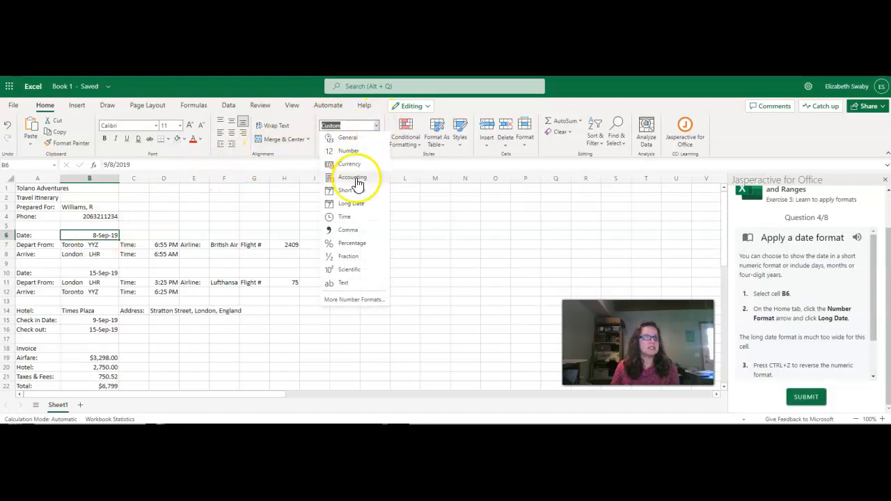
{"action": "left_click", "coordinate": [351, 203]}
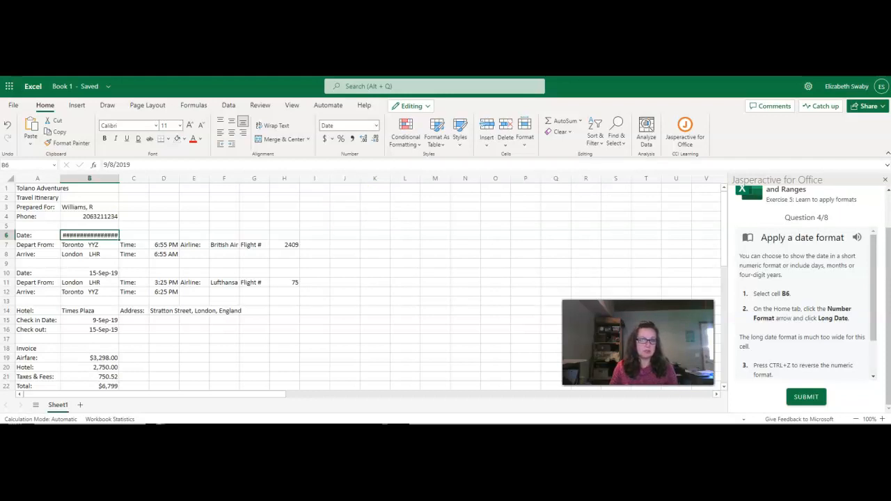
{"action": "key", "text": "ctrl+z"}
{"action": "left_click", "coordinate": [850, 268]}
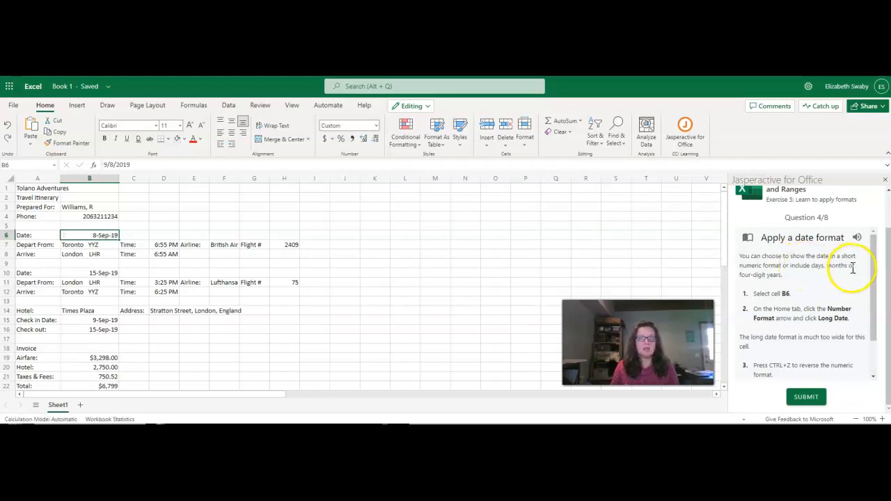
{"action": "left_click_drag", "start_coordinate": [876, 264], "coordinate": [878, 324]}
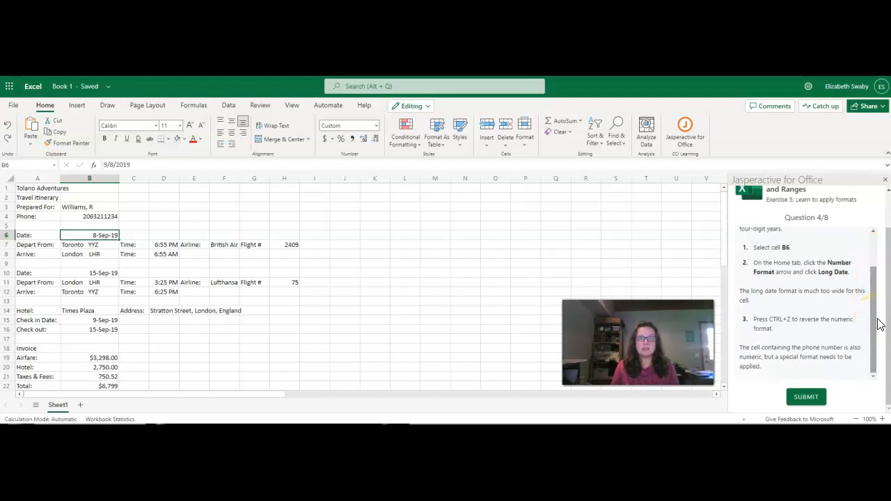
{"action": "left_click", "coordinate": [807, 397]}
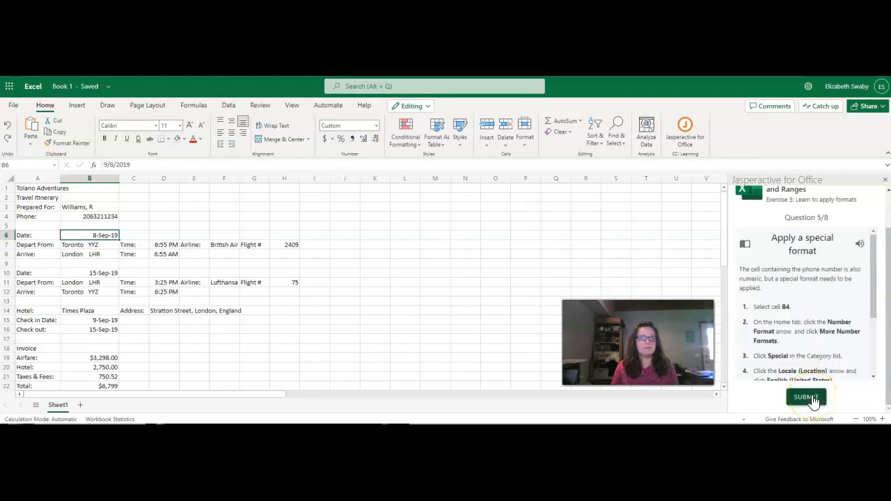
Apply the Special Phone Number format with the English (United States) locale to cell B4 and submit Question 5.
{"action": "left_click", "coordinate": [83, 217]}
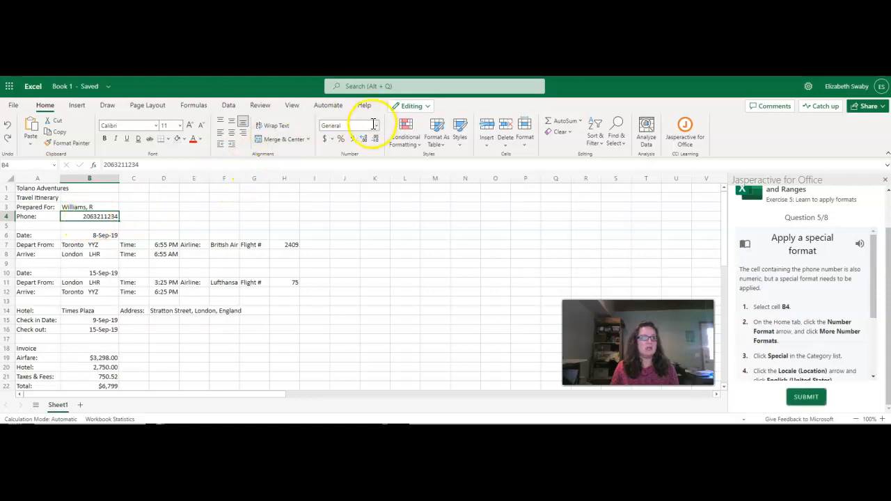
{"action": "scroll", "coordinate": [835, 313], "scroll_direction": "down", "scroll_amount": 3}
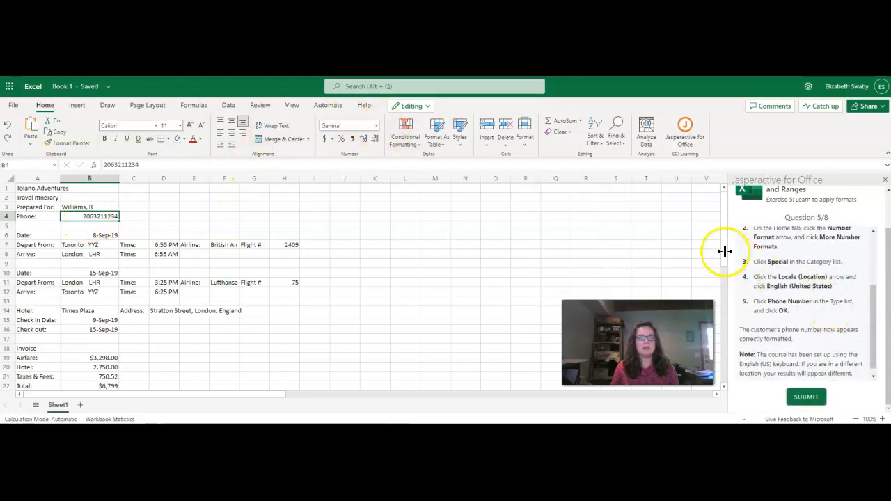
{"action": "left_click", "coordinate": [376, 125]}
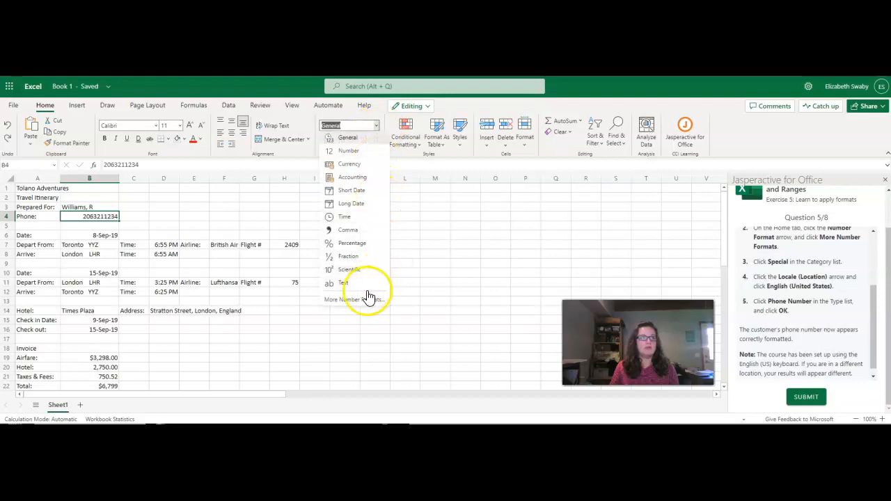
{"action": "left_click", "coordinate": [366, 300]}
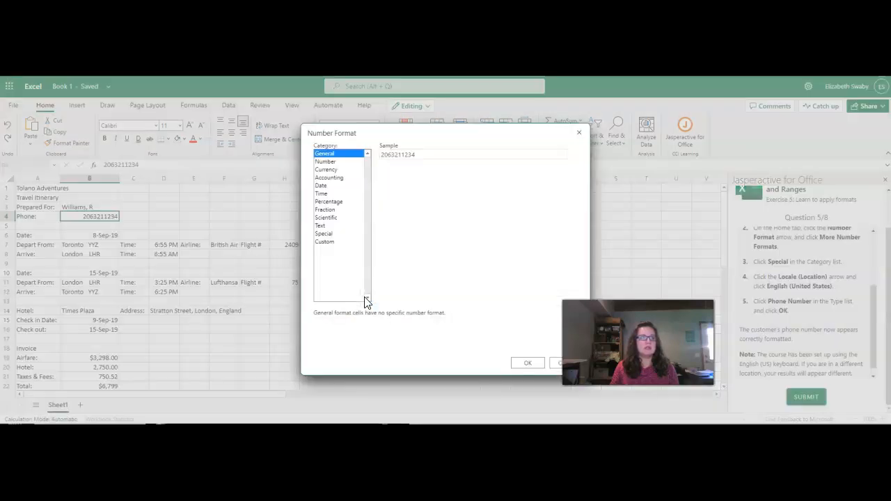
{"action": "left_click", "coordinate": [324, 234]}
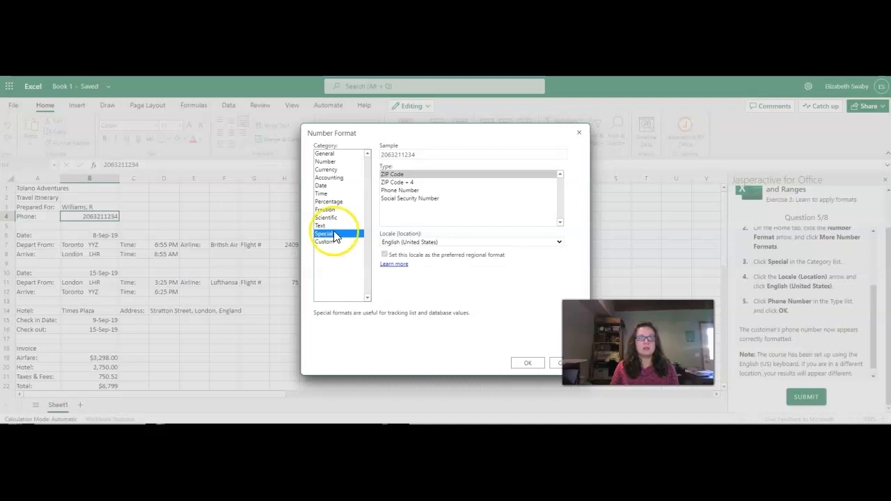
{"action": "left_click", "coordinate": [411, 192]}
{"action": "left_click", "coordinate": [527, 365]}
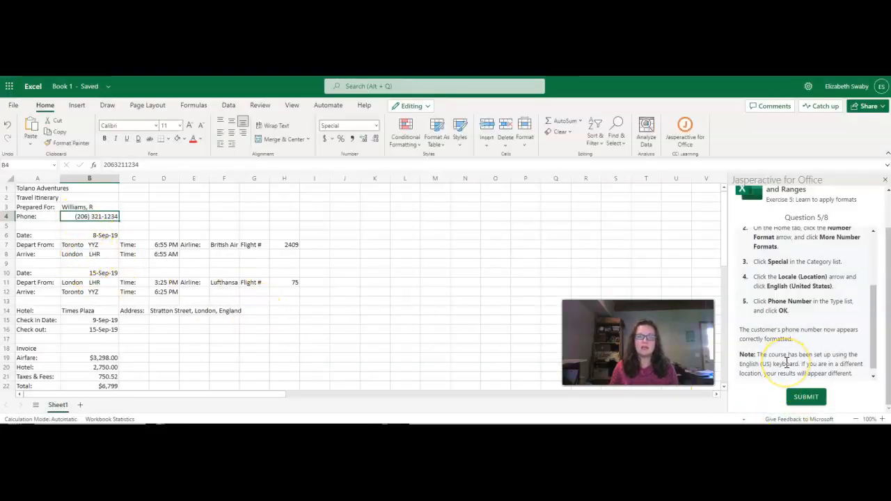
{"action": "scroll", "coordinate": [787, 363], "scroll_direction": "down", "scroll_amount": 1}
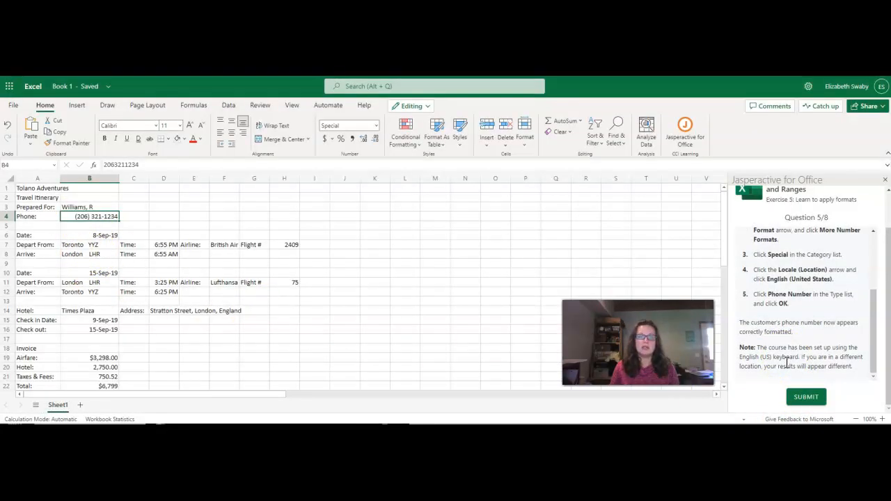
{"action": "left_click", "coordinate": [803, 401]}
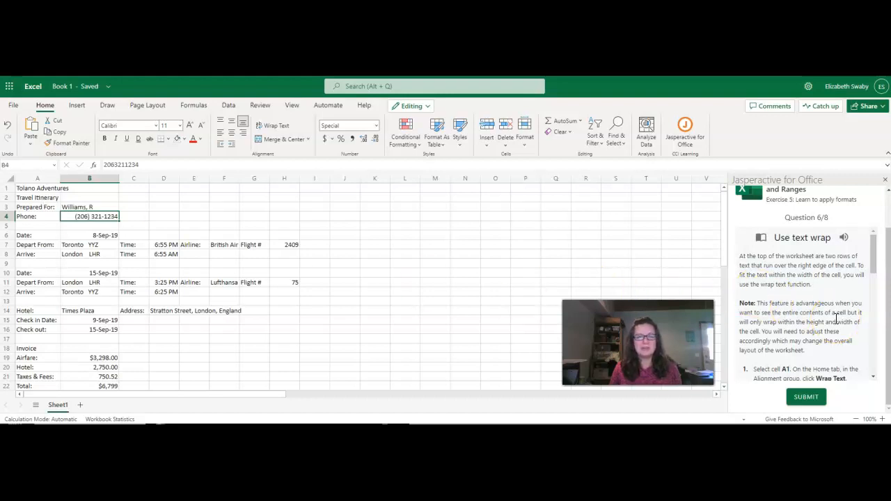
Wrap the text of the title in cell A1 and the subtitle in cell A2.
{"action": "scroll", "coordinate": [836, 319], "scroll_direction": "down", "scroll_amount": 4}
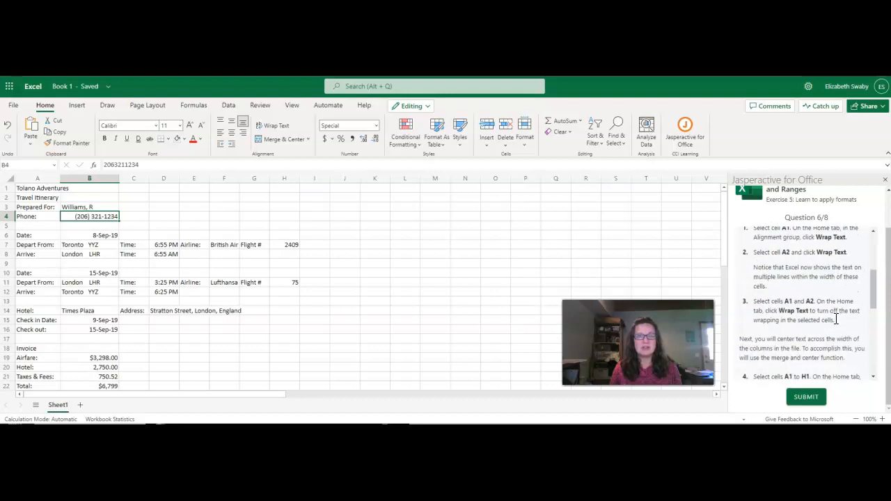
{"action": "scroll", "coordinate": [835, 319], "scroll_direction": "up", "scroll_amount": 1}
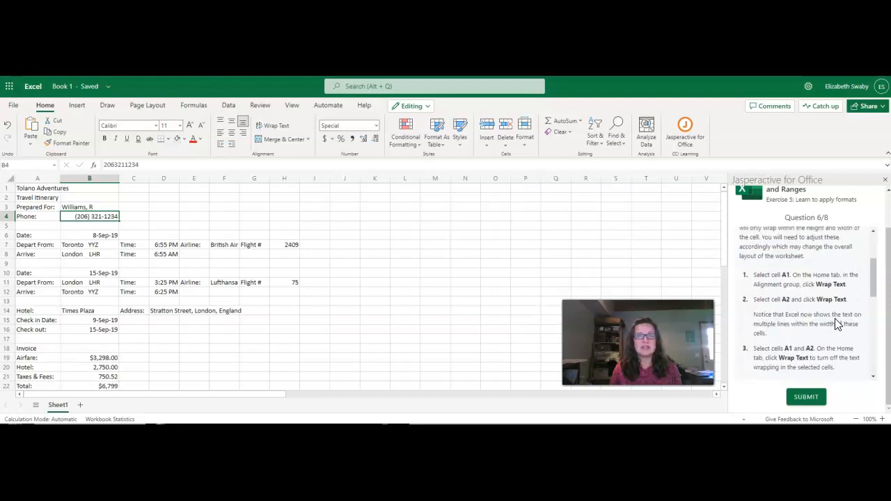
{"action": "left_click", "coordinate": [39, 188]}
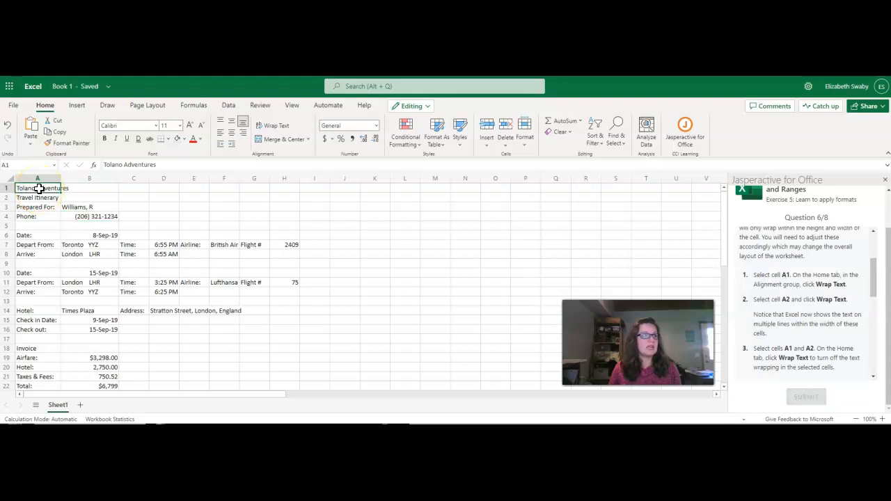
{"action": "left_click", "coordinate": [278, 131]}
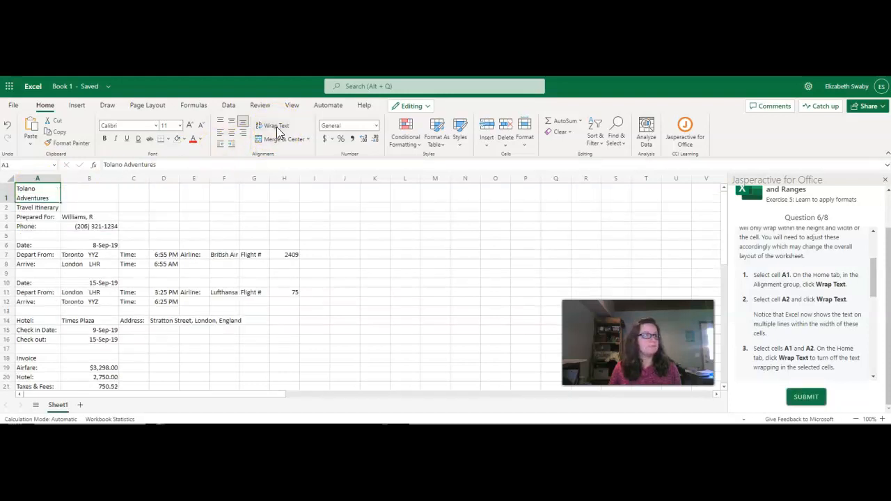
{"action": "left_click", "coordinate": [43, 207]}
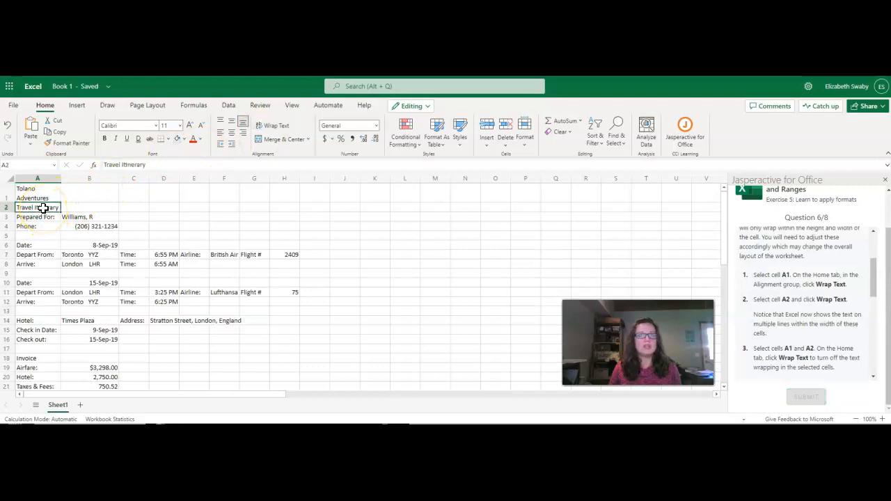
{"action": "left_click", "coordinate": [282, 127]}
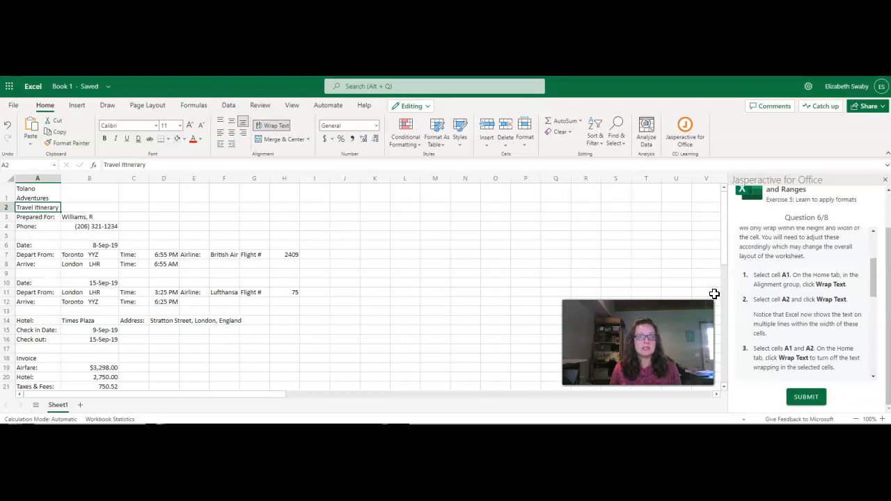
Turn off text wrapping for cells A1 and A2 together.
{"action": "scroll", "coordinate": [804, 358], "scroll_direction": "down", "scroll_amount": 4}
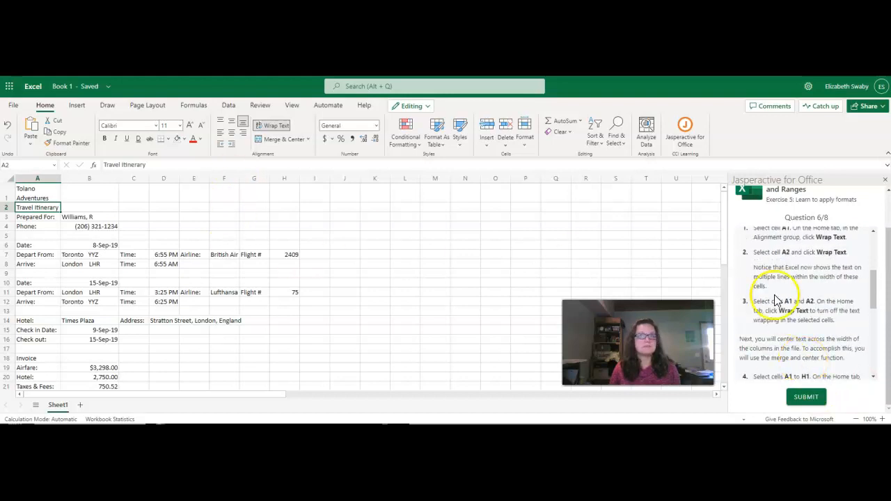
{"action": "scroll", "coordinate": [771, 300], "scroll_direction": "down", "scroll_amount": 1}
{"action": "left_click_drag", "start_coordinate": [44, 195], "coordinate": [40, 205]}
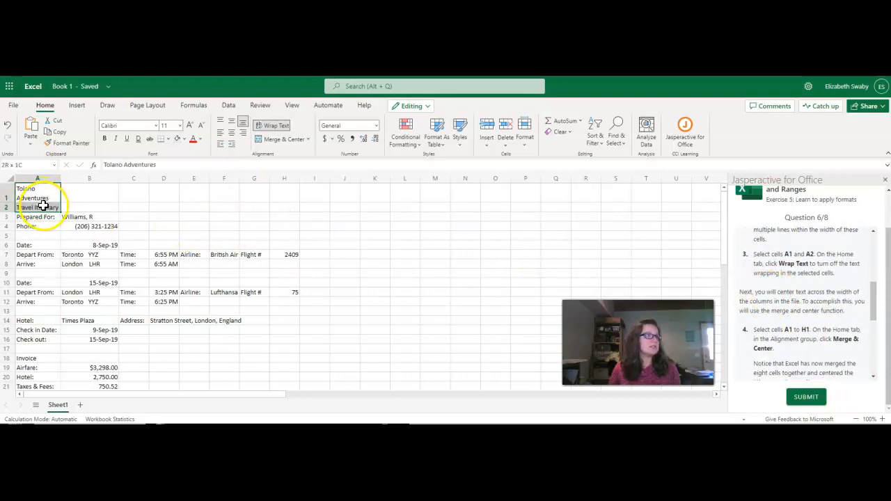
{"action": "left_click", "coordinate": [268, 131]}
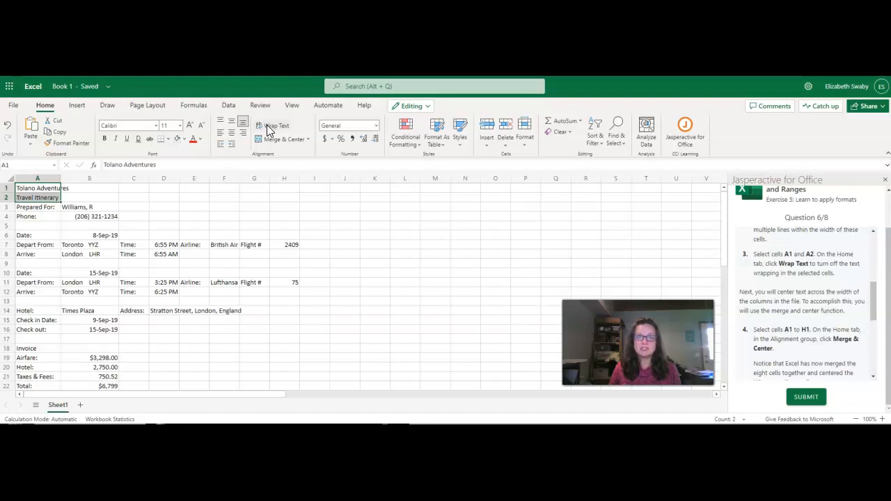
Merge and center the Tolano Adventures title across cells A1 to H1.
{"action": "left_click", "coordinate": [310, 226]}
{"action": "left_click_drag", "start_coordinate": [56, 189], "coordinate": [293, 182]}
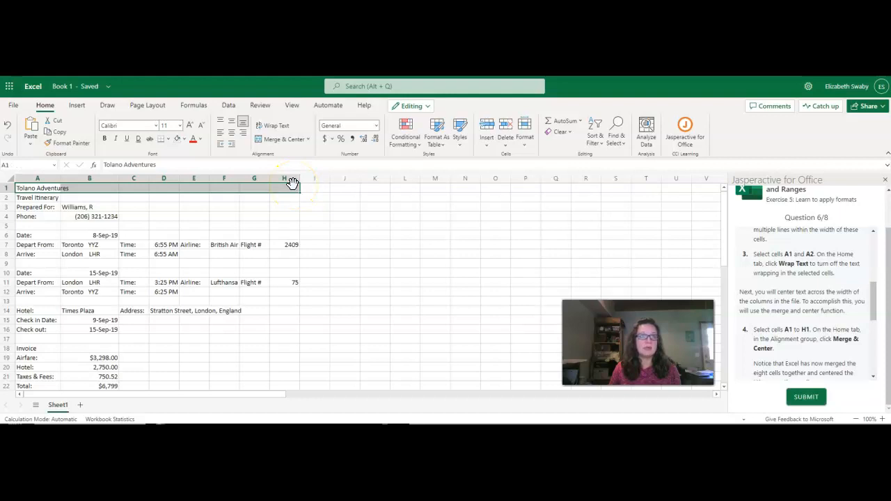
{"action": "left_click", "coordinate": [282, 140]}
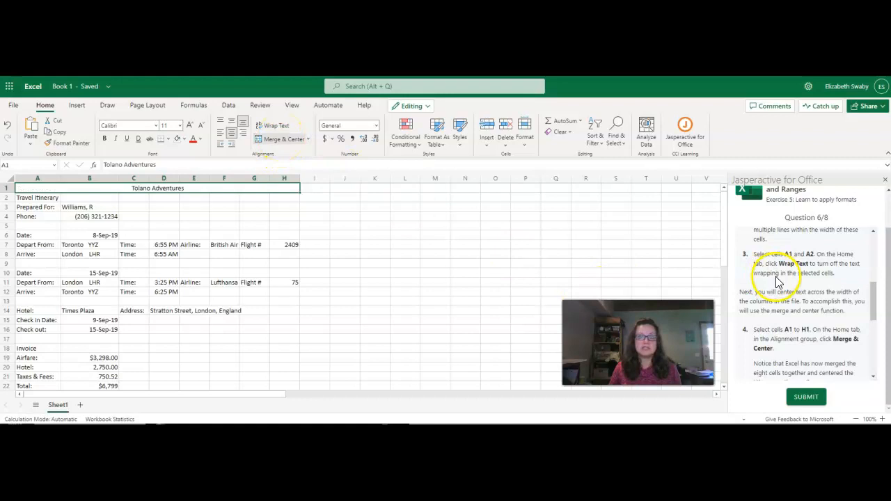
Merge and center the Travel Itinerary subtitle across cells A2 to H2.
{"action": "scroll", "coordinate": [782, 289], "scroll_direction": "down", "scroll_amount": 1}
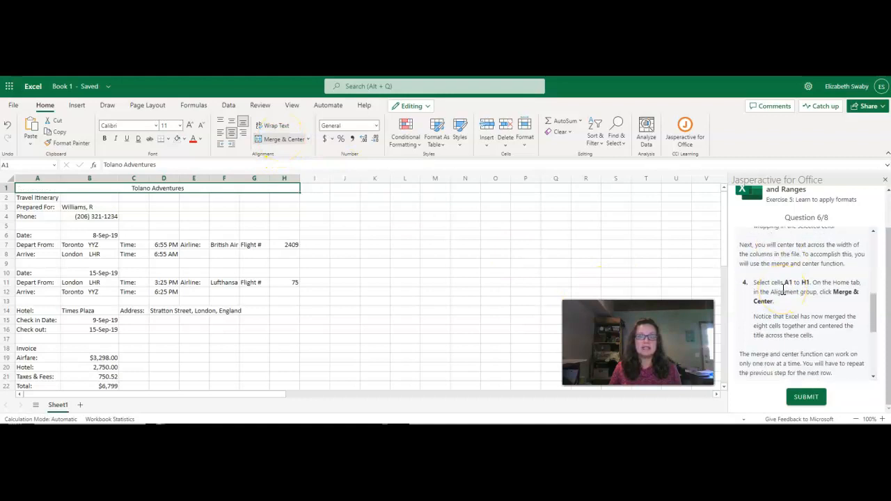
{"action": "scroll", "coordinate": [782, 289], "scroll_direction": "down", "scroll_amount": 2}
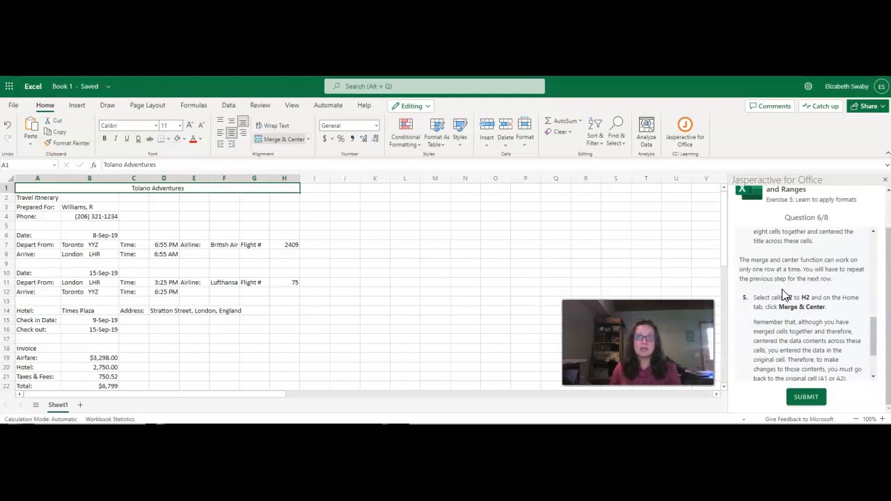
{"action": "scroll", "coordinate": [783, 296], "scroll_direction": "down", "scroll_amount": 1}
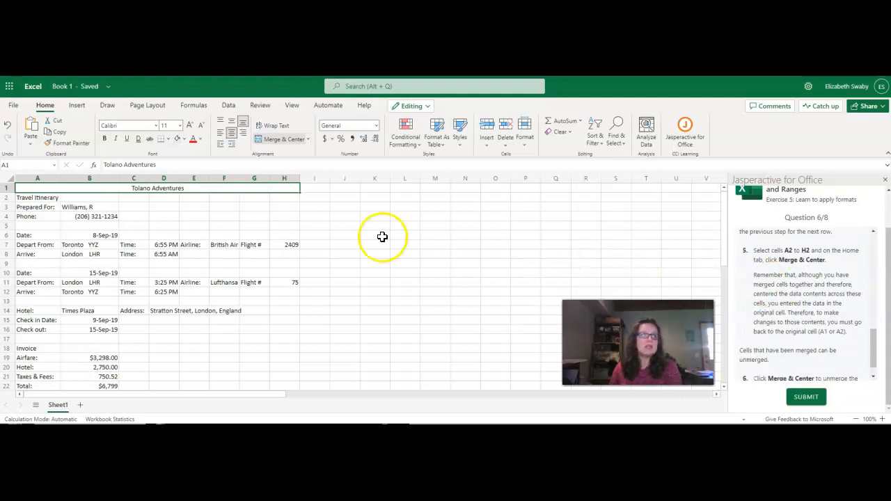
{"action": "left_click_drag", "start_coordinate": [31, 197], "coordinate": [282, 198]}
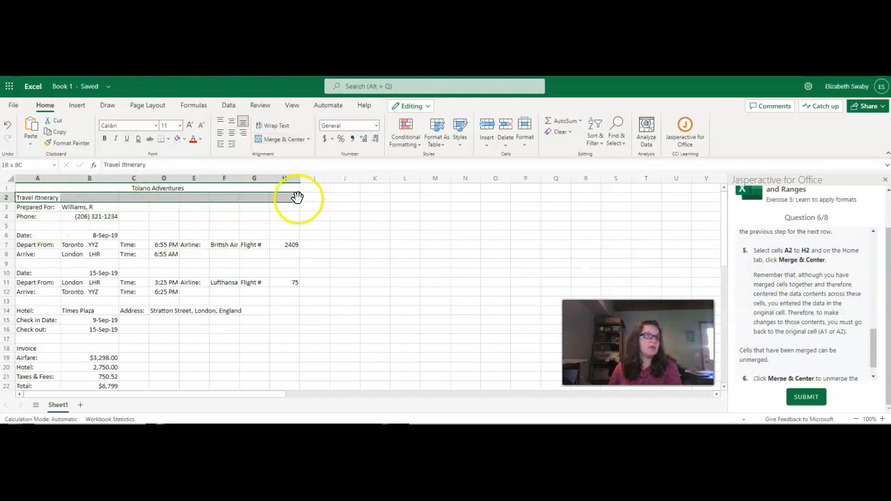
{"action": "left_click", "coordinate": [282, 139]}
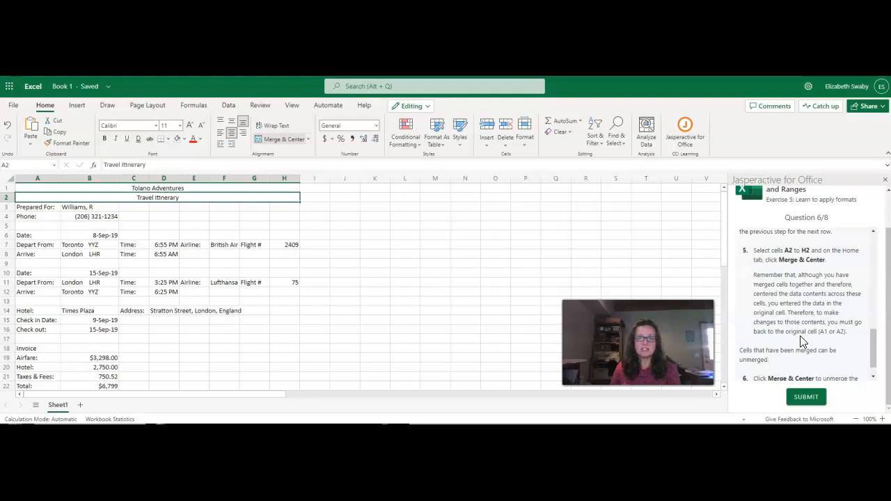
Unmerge the Travel Itinerary cells A2 to H2 and submit Question 6.
{"action": "scroll", "coordinate": [802, 340], "scroll_direction": "down", "scroll_amount": 1}
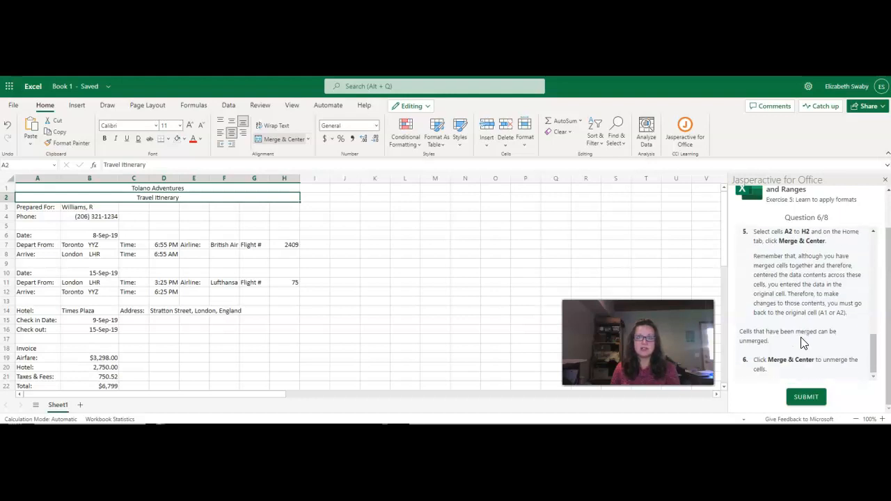
{"action": "left_click", "coordinate": [805, 350]}
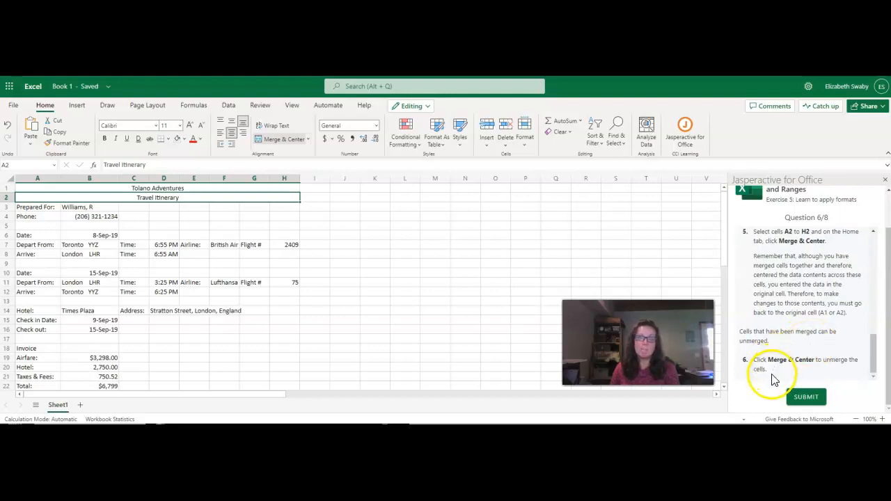
{"action": "left_click", "coordinate": [276, 141]}
{"action": "left_click", "coordinate": [804, 402]}
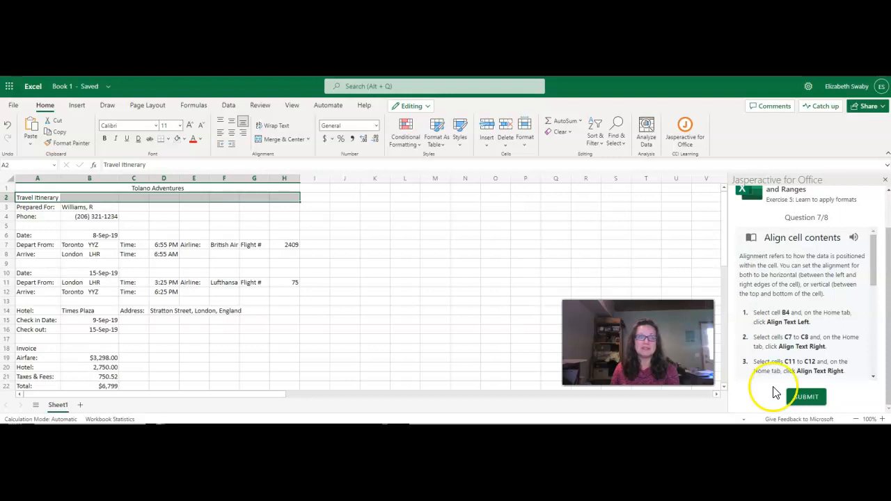
Left-align the phone number in cell B4 and right-align the Time labels in cells C7 to C8.
{"action": "left_click", "coordinate": [82, 218]}
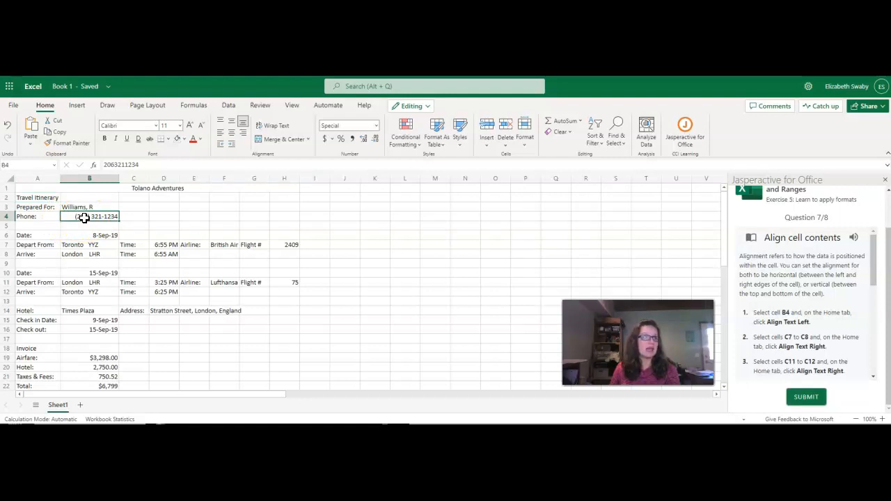
{"action": "left_click", "coordinate": [220, 133]}
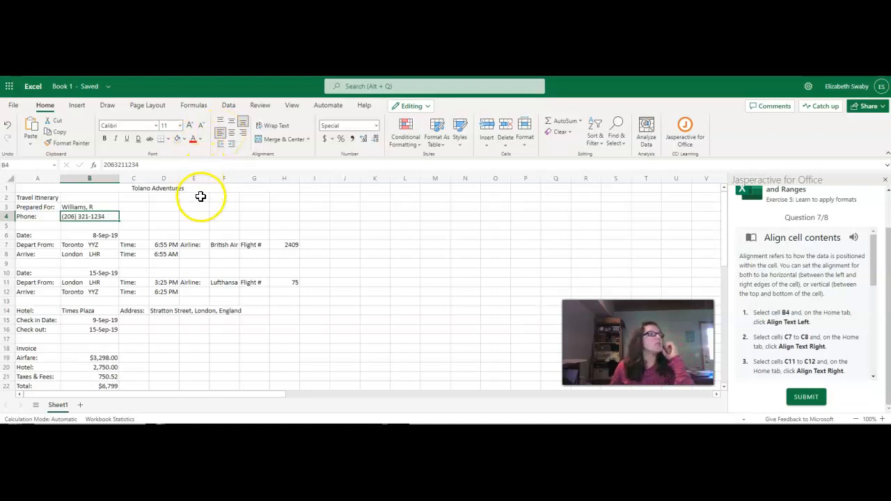
{"action": "left_click_drag", "start_coordinate": [130, 242], "coordinate": [138, 254]}
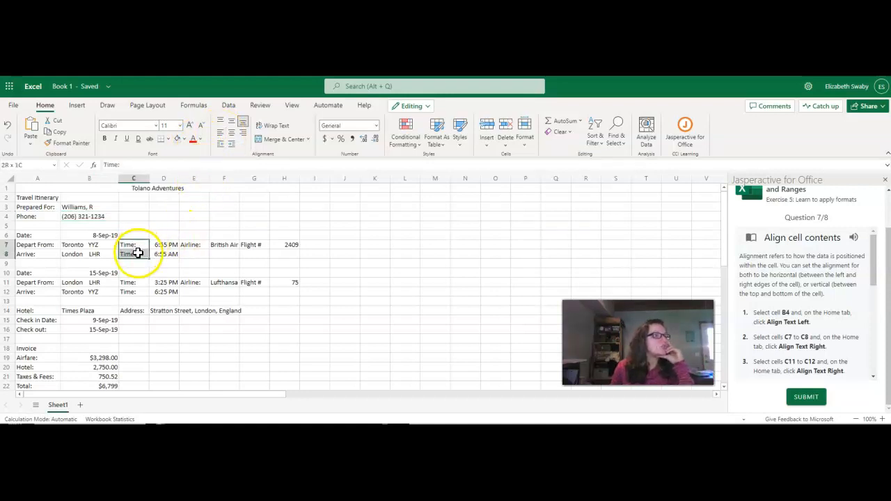
{"action": "left_click", "coordinate": [243, 139]}
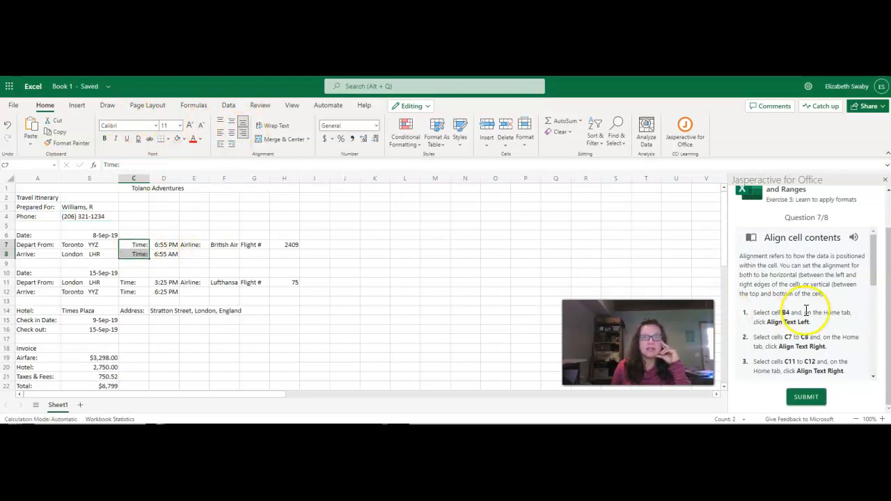
Right-align the Time labels in cells C11 to C12.
{"action": "scroll", "coordinate": [800, 313], "scroll_direction": "down", "scroll_amount": 3}
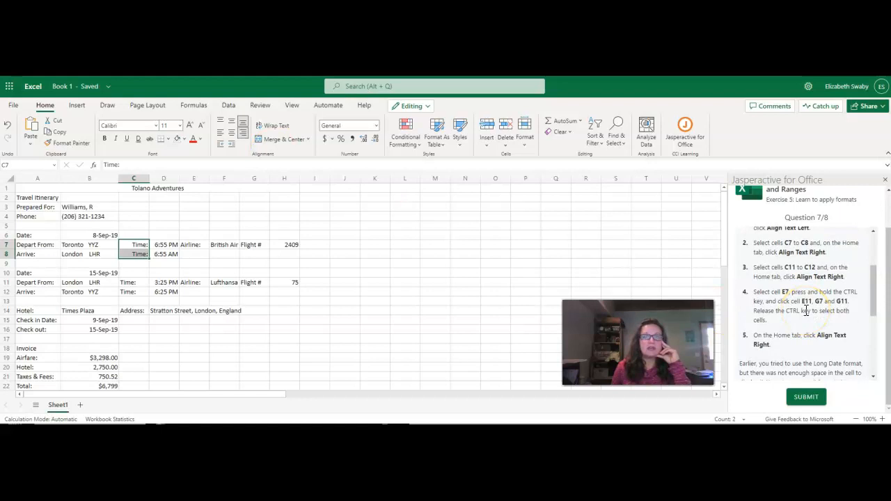
{"action": "left_click_drag", "start_coordinate": [130, 282], "coordinate": [129, 291]}
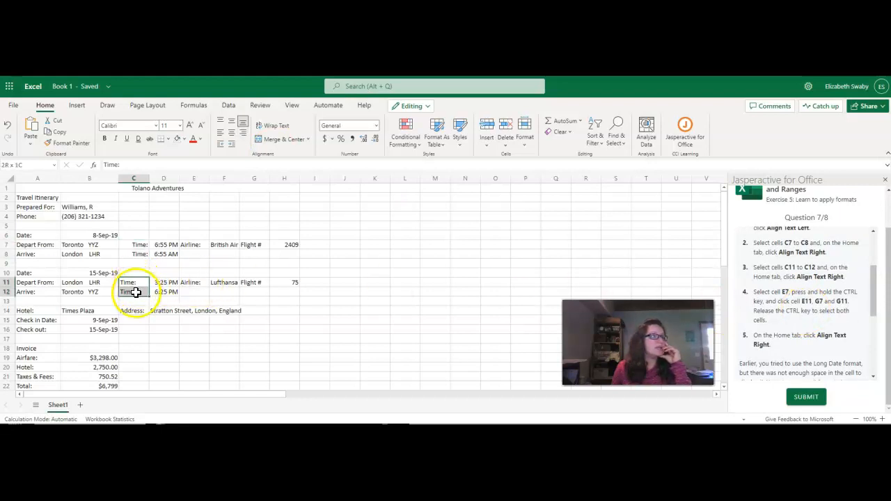
{"action": "left_click", "coordinate": [243, 133]}
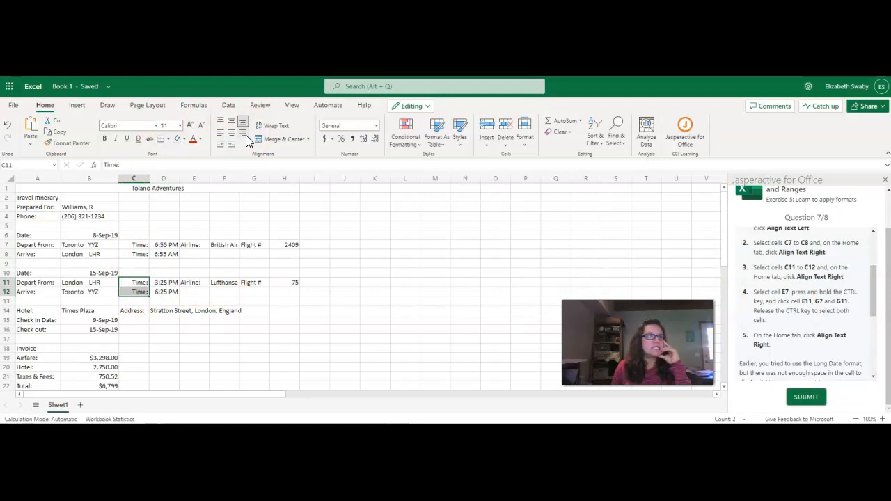
Right-align the Airline and Flight # labels in cells E7, E11, G7 and G11.
{"action": "left_click", "coordinate": [202, 246]}
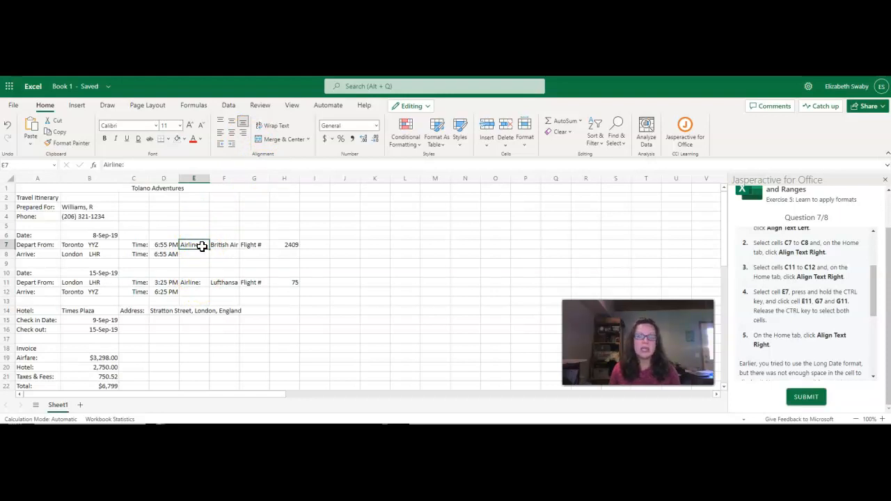
{"action": "left_click", "coordinate": [198, 281], "text": "ctrl"}
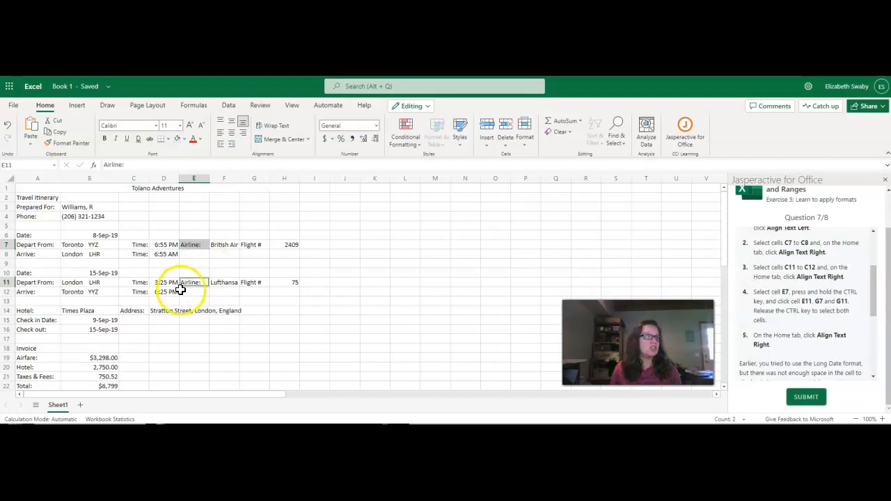
{"action": "left_click", "coordinate": [258, 244], "text": "ctrl"}
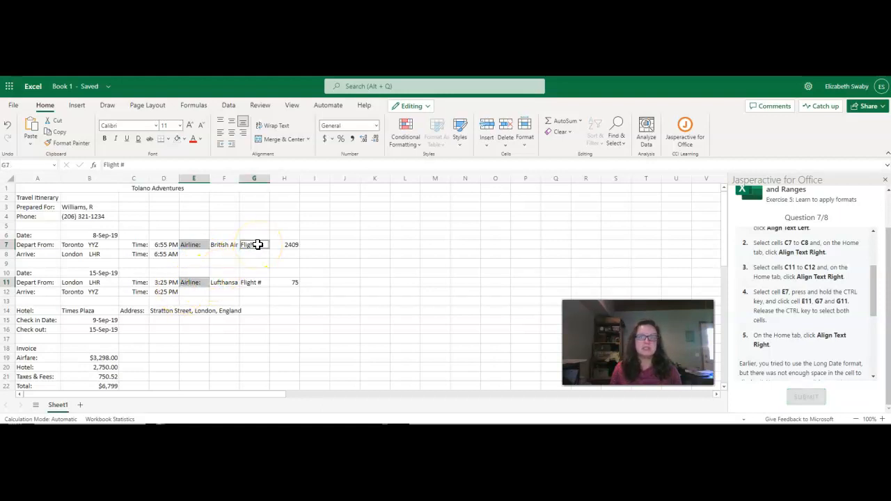
{"action": "left_click", "coordinate": [254, 283], "text": "ctrl"}
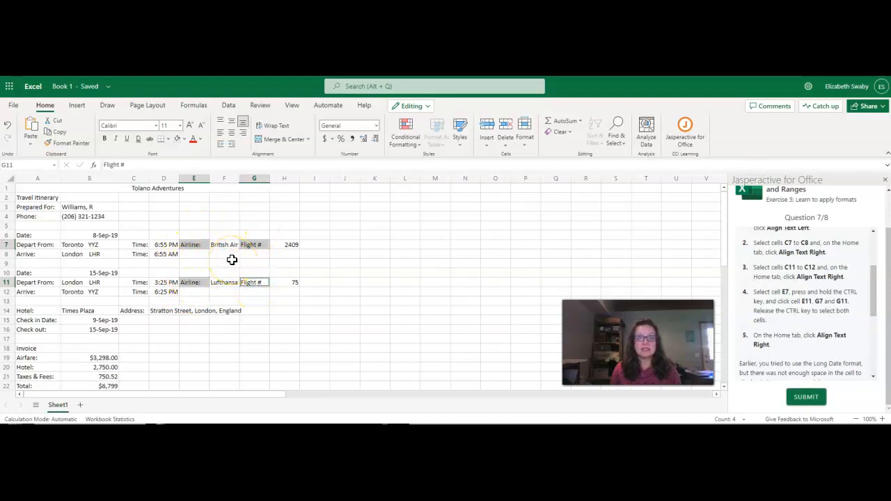
{"action": "left_click", "coordinate": [243, 133]}
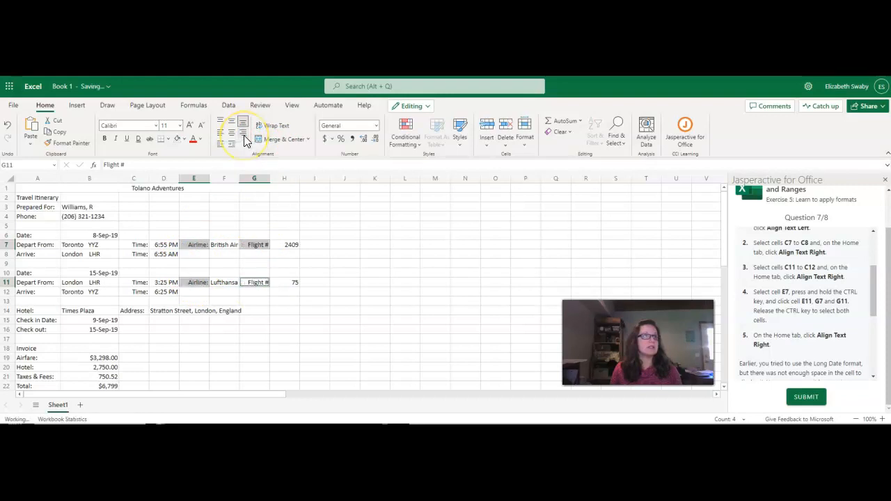
Apply the Long Date format to the first trip date in cell B6.
{"action": "scroll", "coordinate": [801, 319], "scroll_direction": "down", "scroll_amount": 2}
{"action": "scroll", "coordinate": [806, 320], "scroll_direction": "down", "scroll_amount": 3}
{"action": "scroll", "coordinate": [809, 318], "scroll_direction": "up", "scroll_amount": 2}
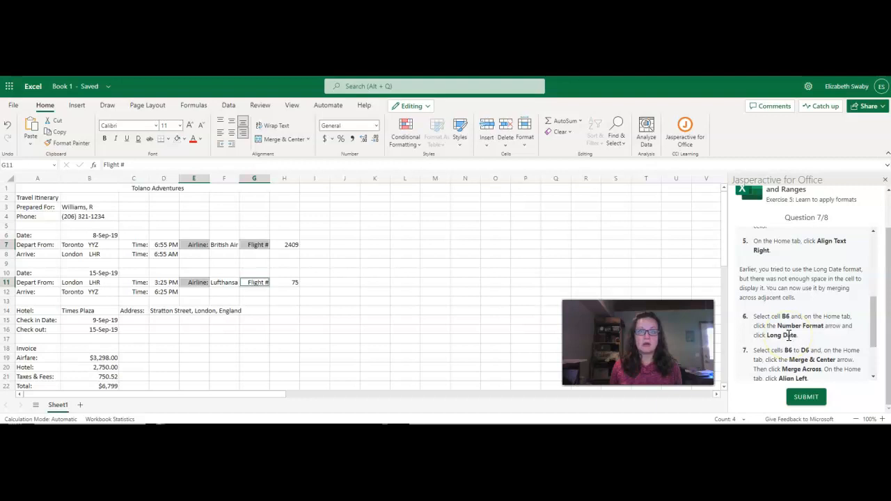
{"action": "scroll", "coordinate": [788, 337], "scroll_direction": "down", "scroll_amount": 1}
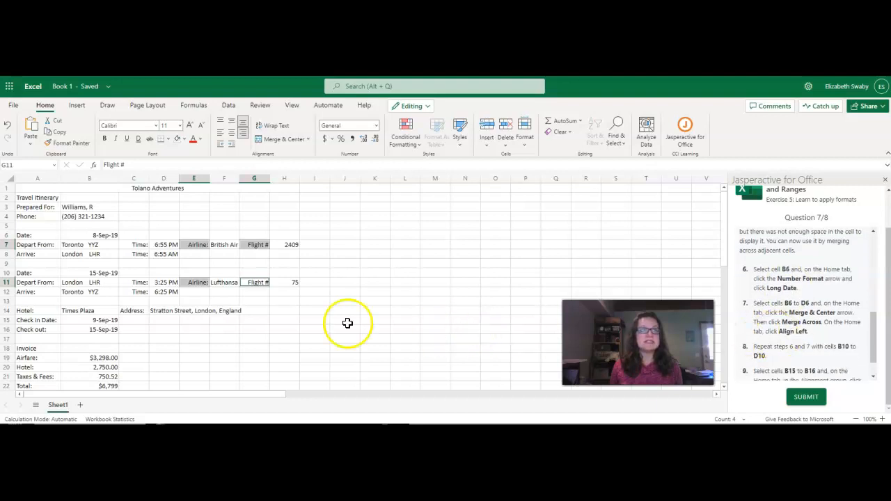
{"action": "left_click", "coordinate": [105, 233]}
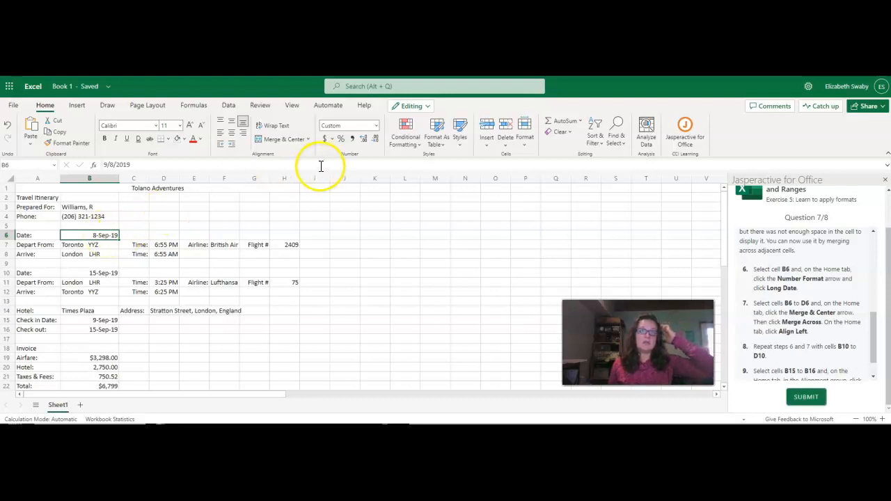
{"action": "left_click", "coordinate": [376, 125]}
{"action": "left_click", "coordinate": [354, 203]}
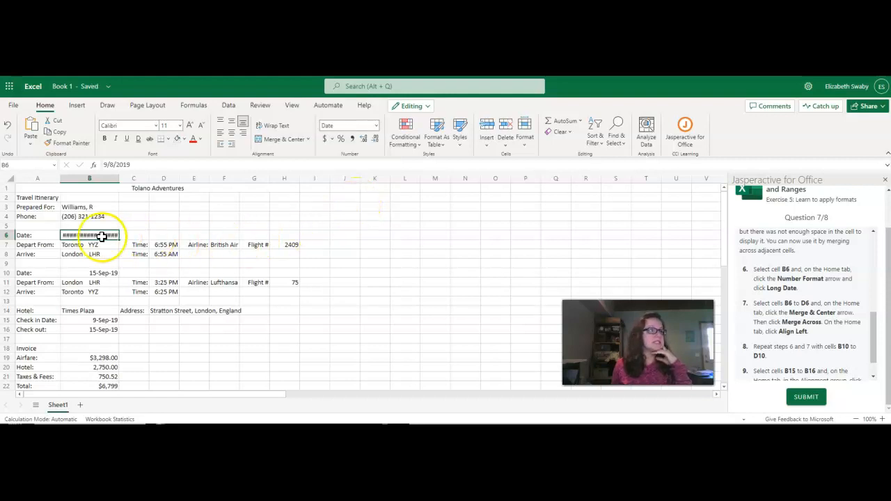
Merge across cells B6 to D6 and left-align the date in them.
{"action": "left_click_drag", "start_coordinate": [101, 235], "coordinate": [164, 235]}
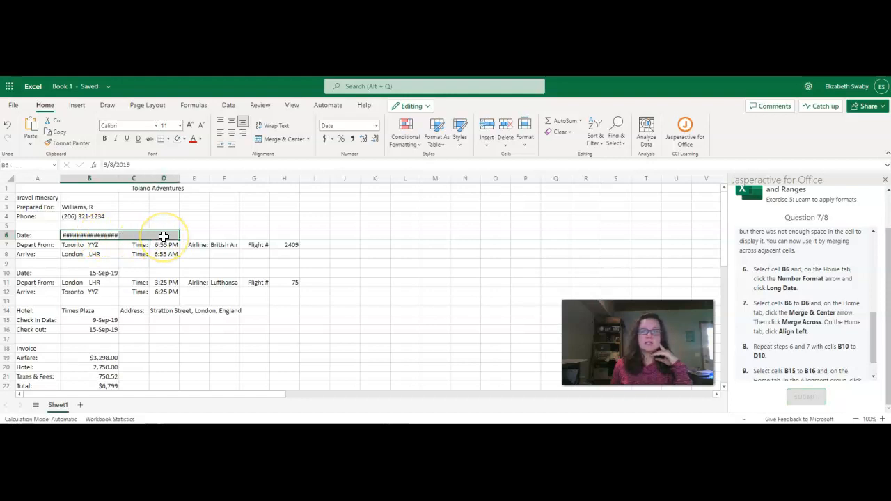
{"action": "left_click", "coordinate": [279, 140]}
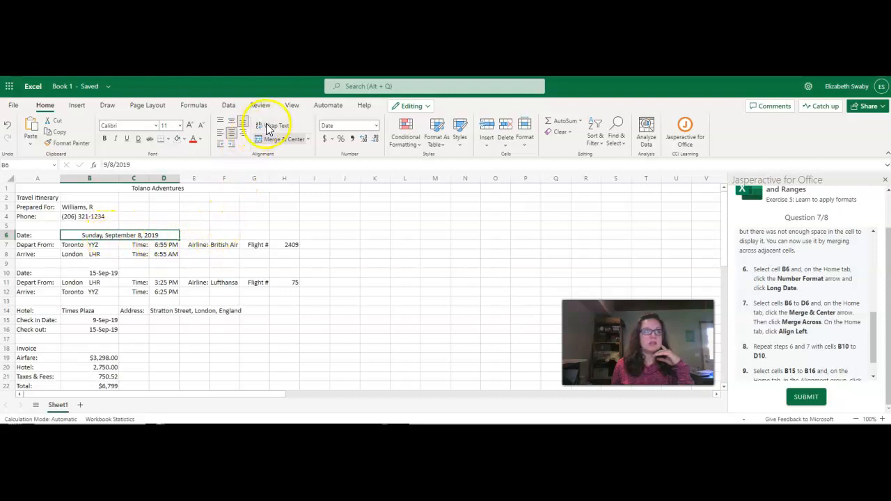
{"action": "left_click", "coordinate": [308, 141]}
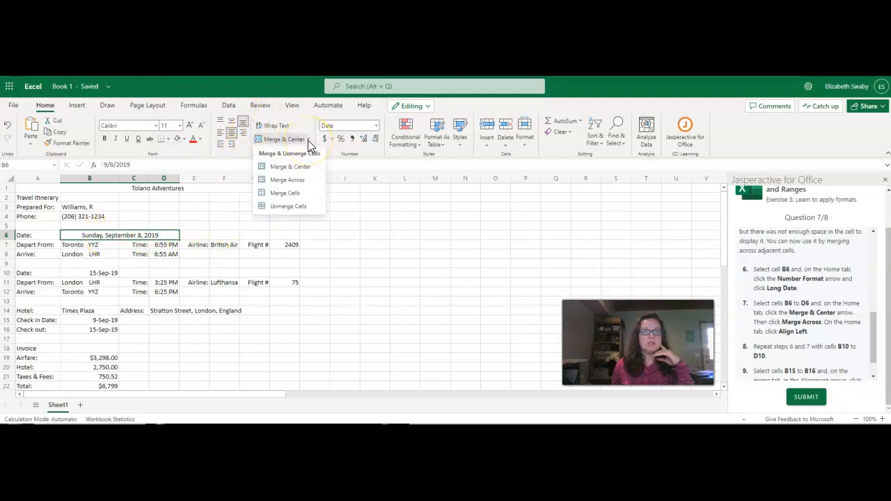
{"action": "left_click", "coordinate": [288, 181]}
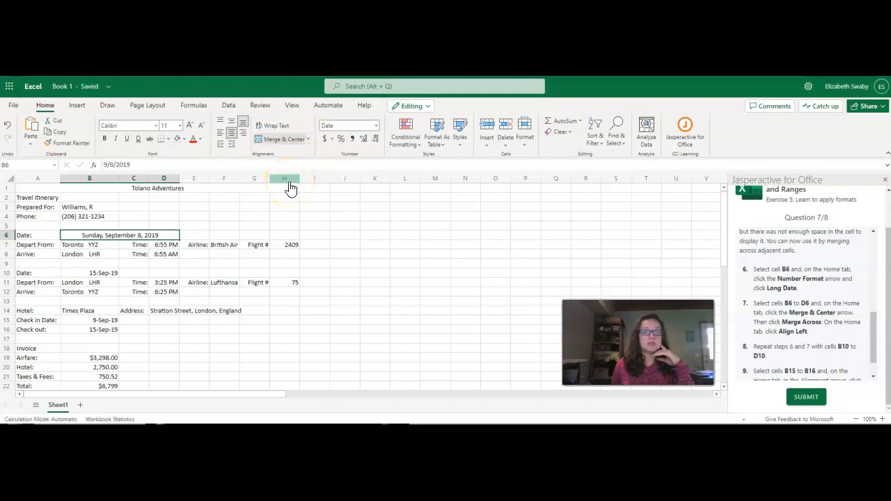
{"action": "left_click", "coordinate": [221, 133]}
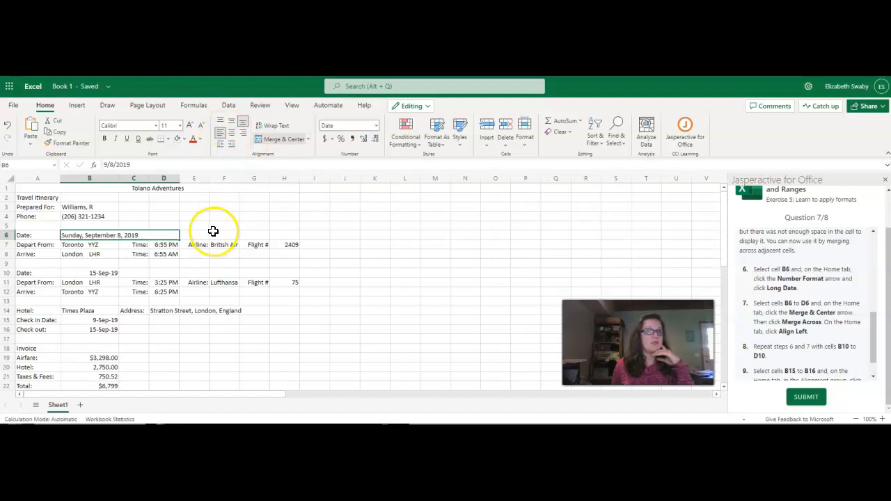
Apply the Long Date format to the second trip date in cell B10.
{"action": "left_click", "coordinate": [84, 273]}
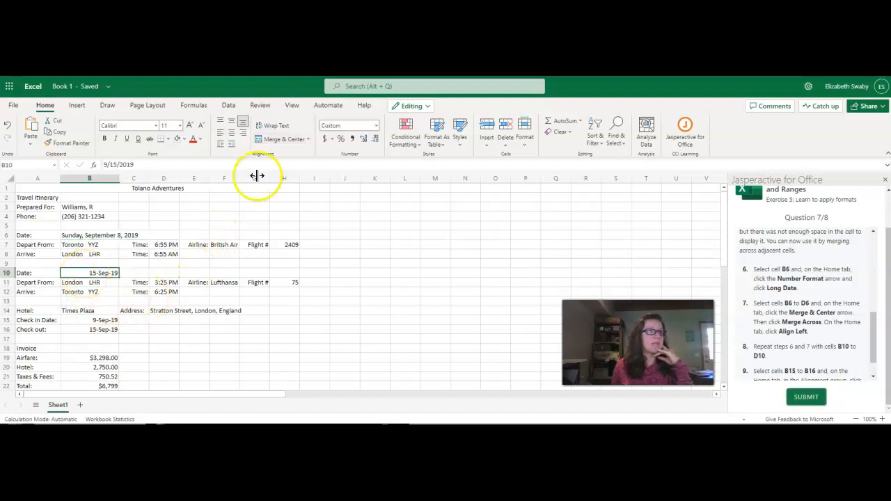
{"action": "left_click", "coordinate": [376, 125]}
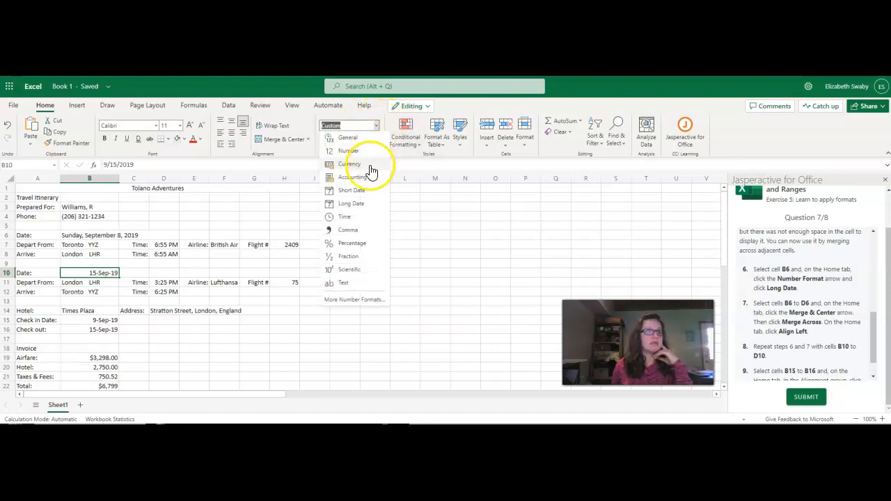
{"action": "left_click", "coordinate": [354, 204]}
Merge across cells B10 to D10 and left-align the date in them.
{"action": "left_click_drag", "start_coordinate": [111, 271], "coordinate": [159, 272]}
{"action": "left_click", "coordinate": [307, 139]}
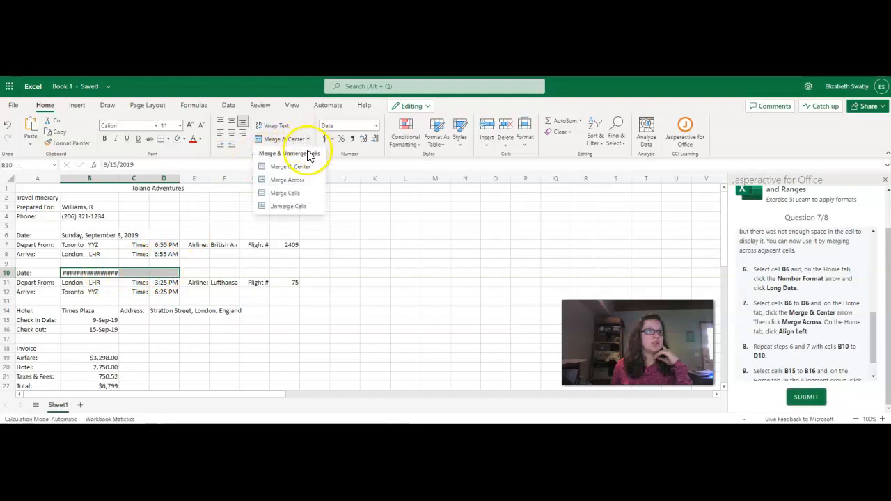
{"action": "left_click", "coordinate": [287, 180]}
{"action": "left_click", "coordinate": [220, 133]}
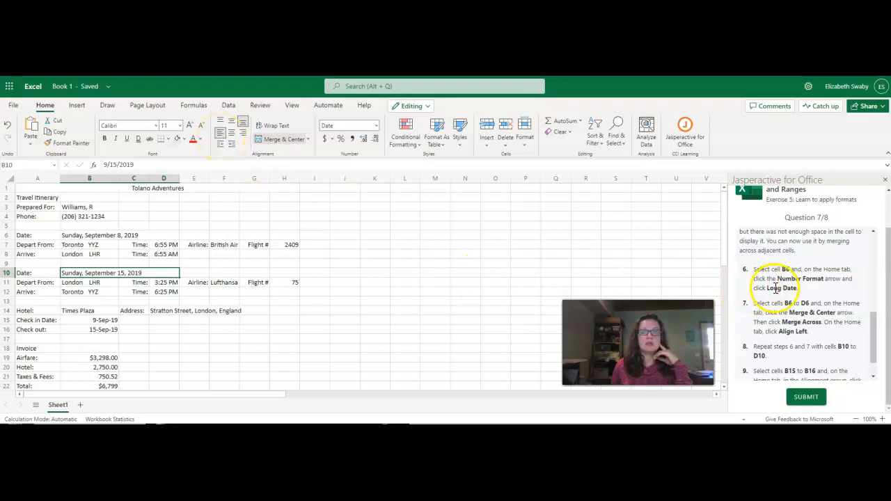
Left-align and indent the check-in and check-out dates in cells B15 to B16, and submit Question 7.
{"action": "scroll", "coordinate": [787, 299], "scroll_direction": "down", "scroll_amount": 1}
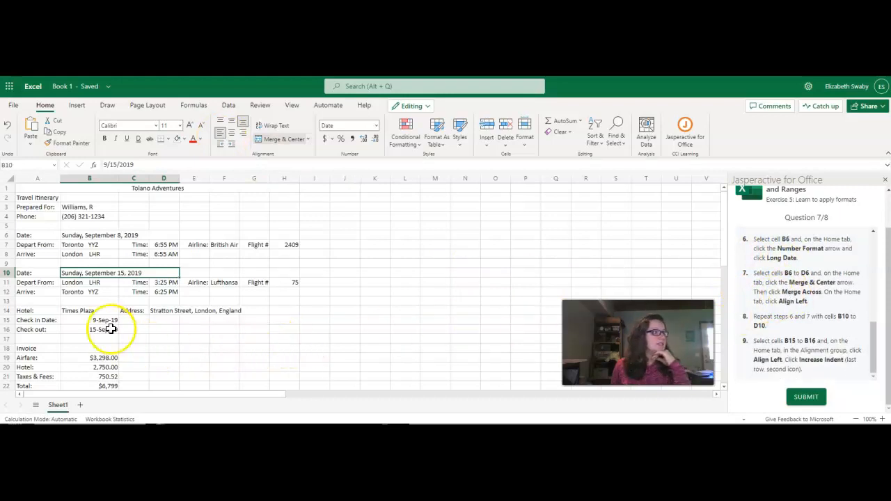
{"action": "left_click_drag", "start_coordinate": [100, 320], "coordinate": [98, 329]}
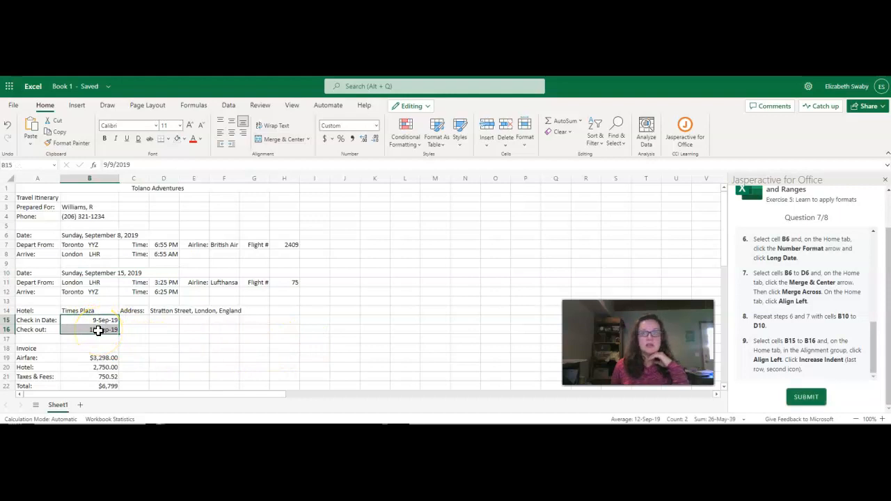
{"action": "left_click", "coordinate": [222, 137]}
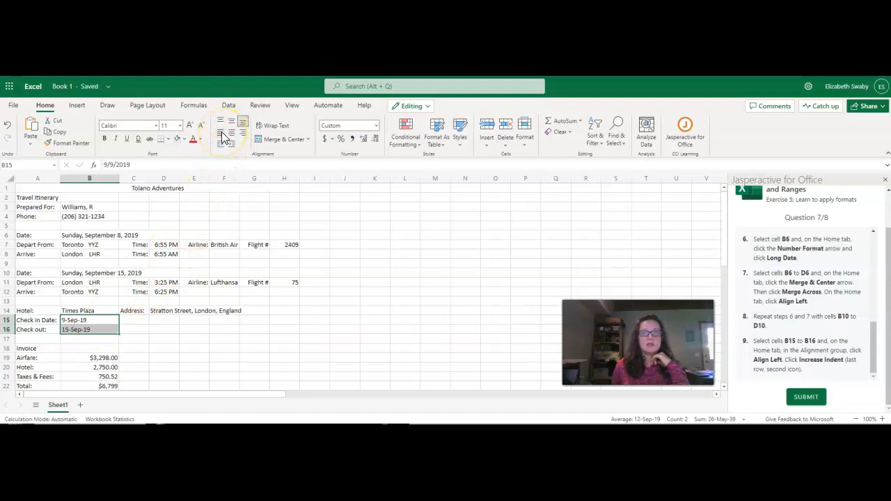
{"action": "left_click", "coordinate": [233, 148]}
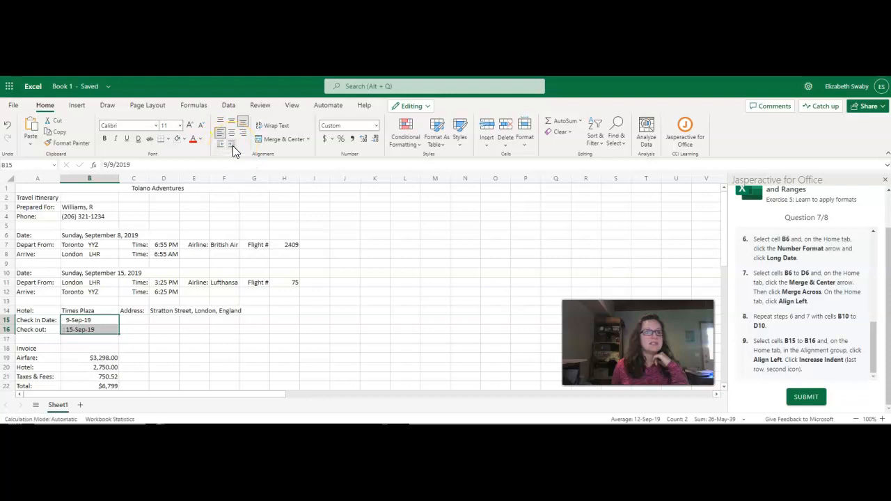
{"action": "left_click", "coordinate": [805, 398]}
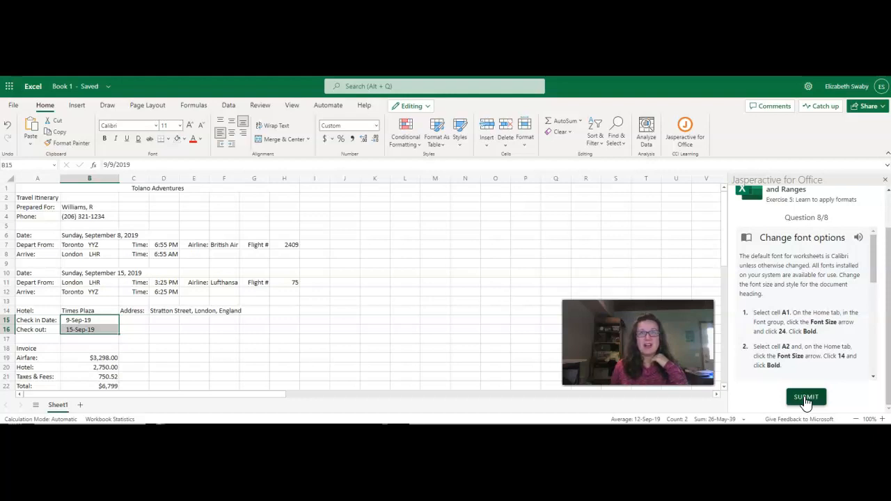
{"action": "left_click", "coordinate": [805, 399]}
Set the Tolano Adventures title in cell A1 to font size 24 and bold.
{"action": "scroll", "coordinate": [806, 379], "scroll_direction": "down", "scroll_amount": 1}
{"action": "scroll", "coordinate": [805, 379], "scroll_direction": "up", "scroll_amount": 1}
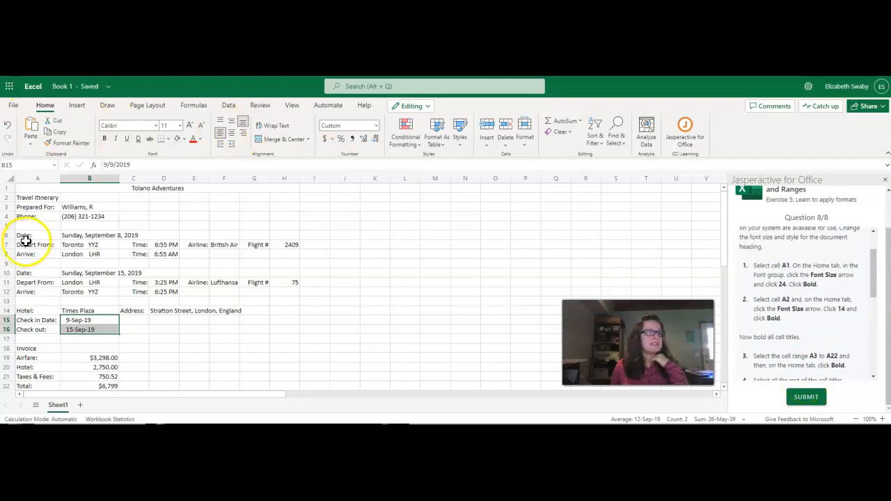
{"action": "left_click", "coordinate": [41, 185]}
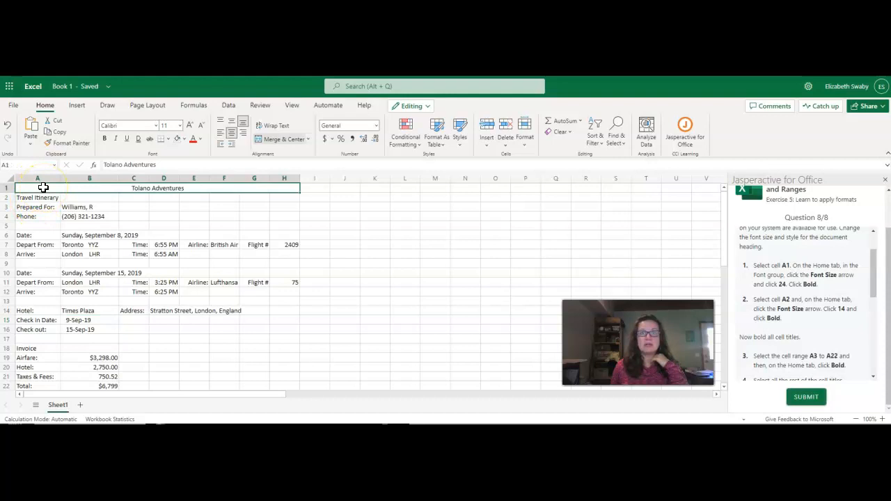
{"action": "left_click", "coordinate": [180, 125]}
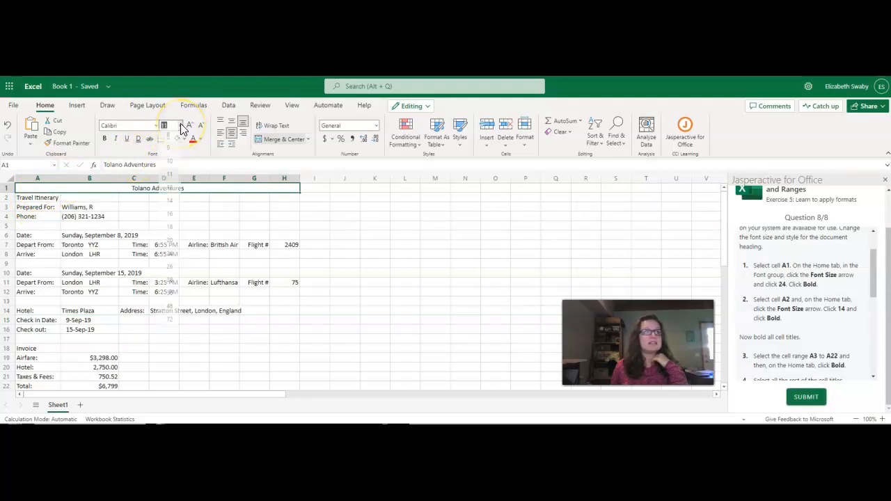
{"action": "left_click", "coordinate": [164, 240]}
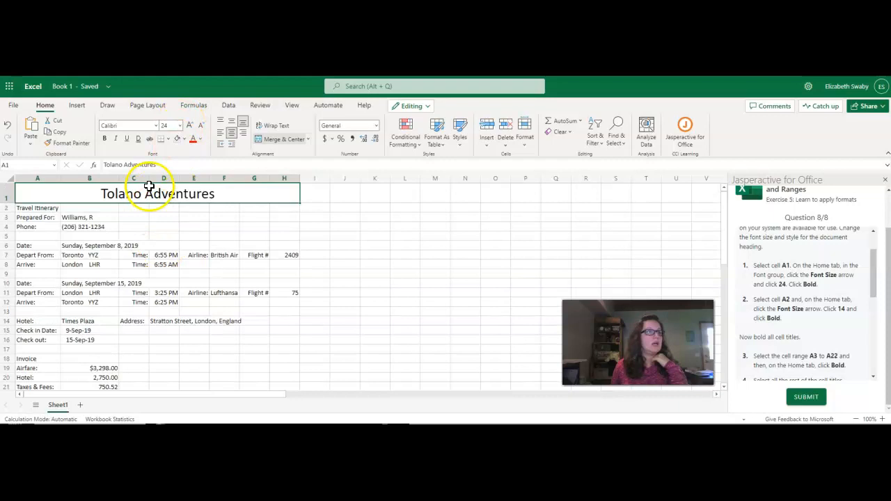
{"action": "left_click", "coordinate": [105, 139]}
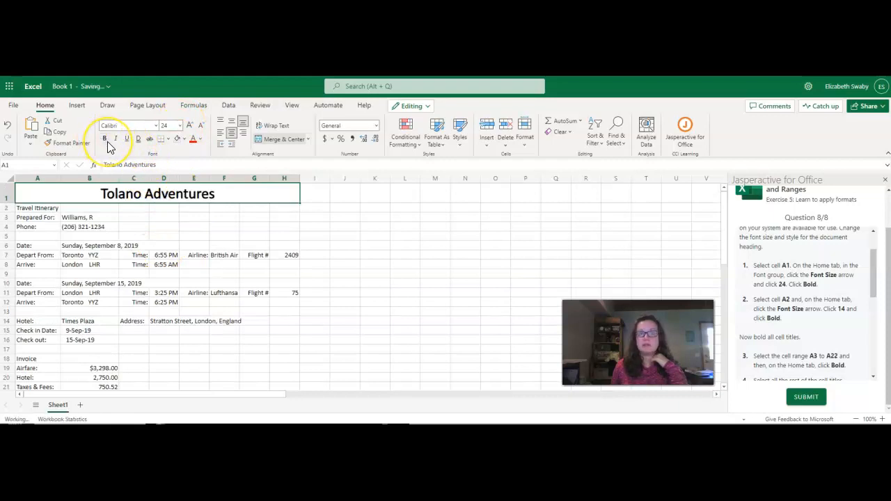
Set the Travel Itinerary subtitle in cell A2 to font size 14 and bold.
{"action": "left_click", "coordinate": [44, 207]}
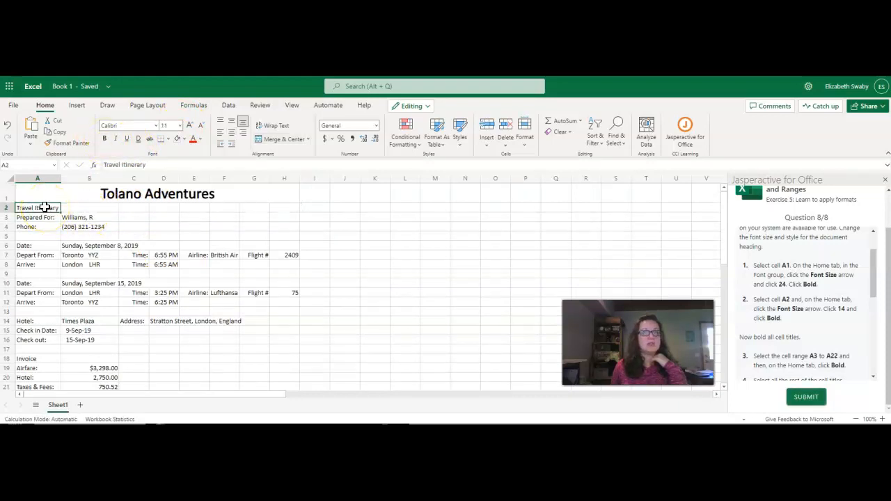
{"action": "left_click", "coordinate": [179, 125]}
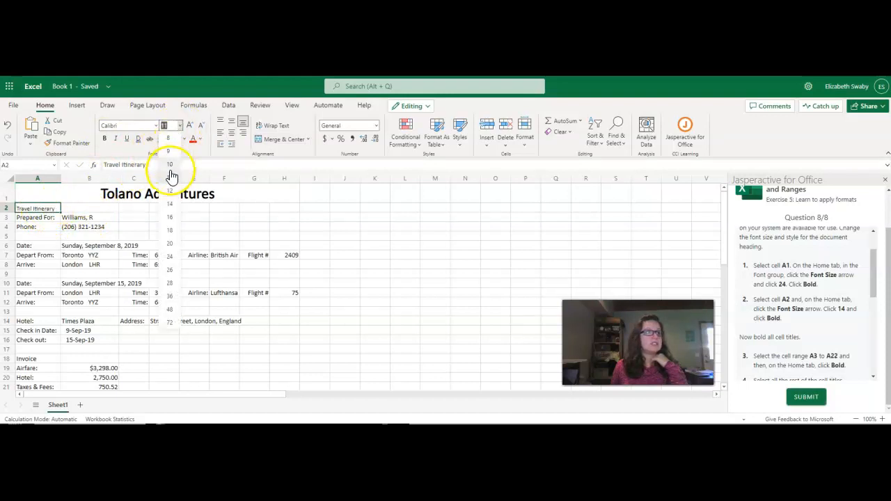
{"action": "left_click", "coordinate": [170, 205]}
{"action": "left_click", "coordinate": [105, 139]}
Bold the row titles in cells A3 to A22.
{"action": "scroll", "coordinate": [843, 341], "scroll_direction": "down", "scroll_amount": 3}
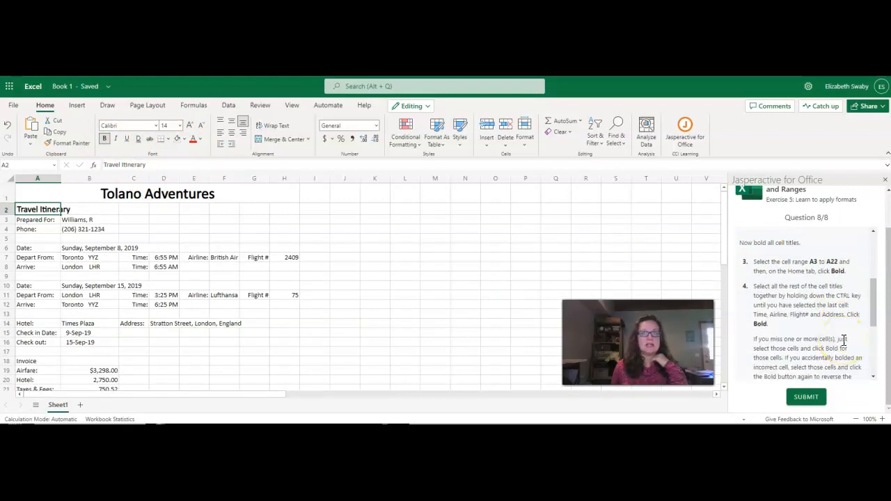
{"action": "left_click_drag", "start_coordinate": [34, 220], "coordinate": [32, 300]}
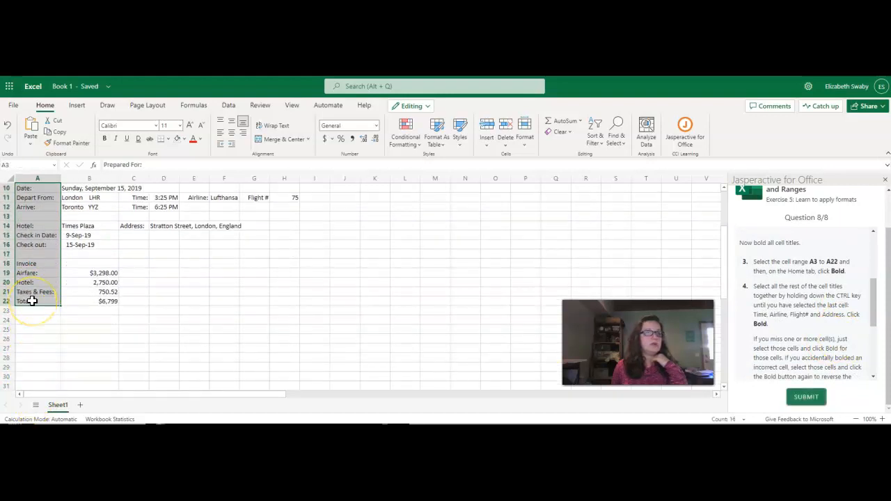
{"action": "left_click", "coordinate": [105, 139]}
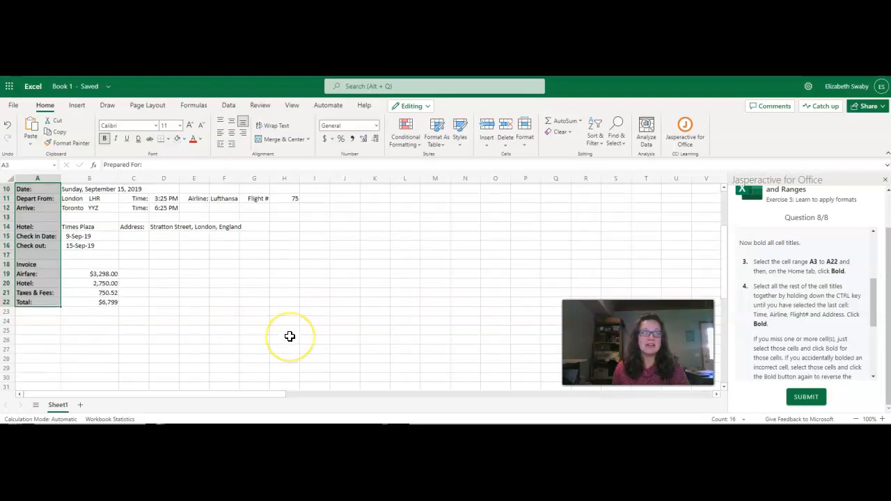
Bold the Time, Airline, Flight # and Address titles in rows 7, 8, 11, 12 and 14 together.
{"action": "scroll", "coordinate": [289, 336], "scroll_direction": "up", "scroll_amount": 3}
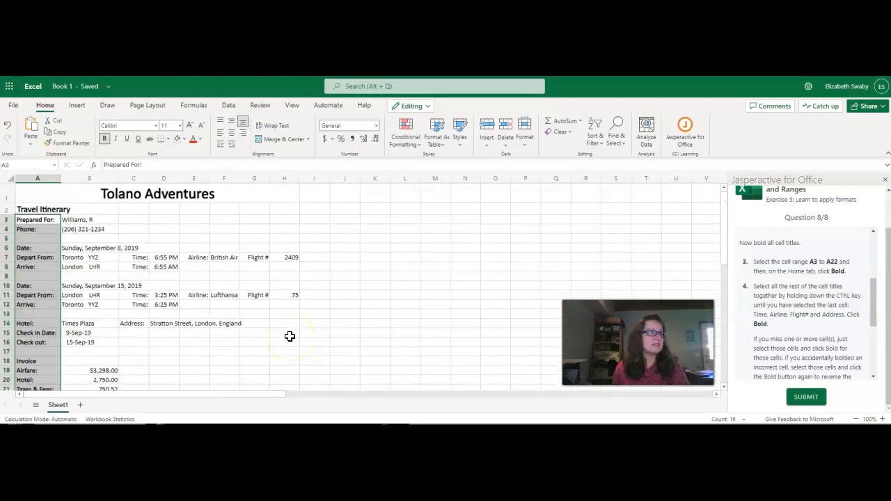
{"action": "left_click", "coordinate": [129, 259]}
{"action": "left_click", "coordinate": [132, 267], "text": "ctrl"}
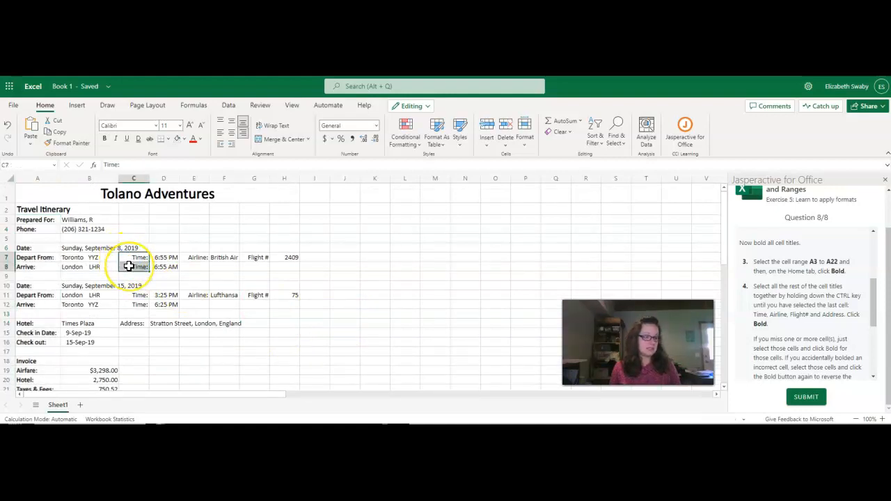
{"action": "left_click", "coordinate": [199, 260], "text": "ctrl"}
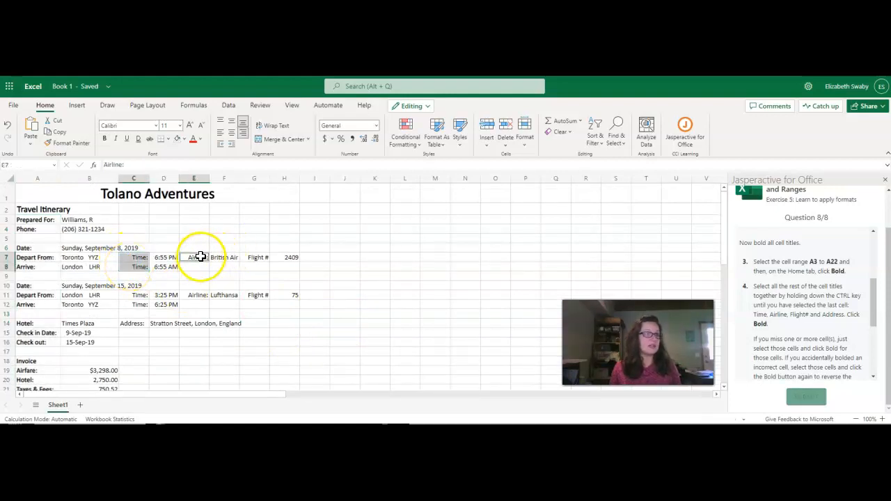
{"action": "left_click", "coordinate": [255, 257], "text": "ctrl"}
{"action": "left_click", "coordinate": [136, 295], "text": "ctrl"}
{"action": "left_click", "coordinate": [137, 304], "text": "ctrl"}
{"action": "left_click", "coordinate": [199, 295], "text": "ctrl"}
{"action": "left_click", "coordinate": [250, 295], "text": "ctrl"}
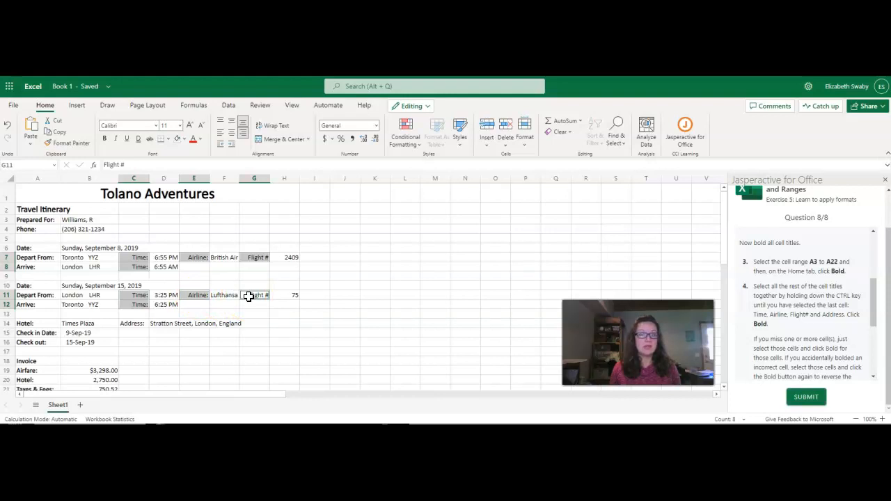
{"action": "left_click", "coordinate": [131, 324], "text": "ctrl"}
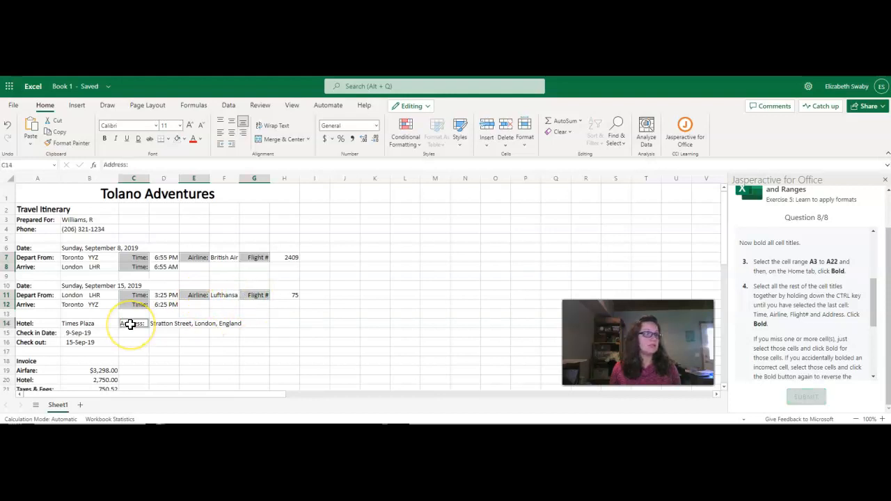
{"action": "left_click", "coordinate": [106, 139]}
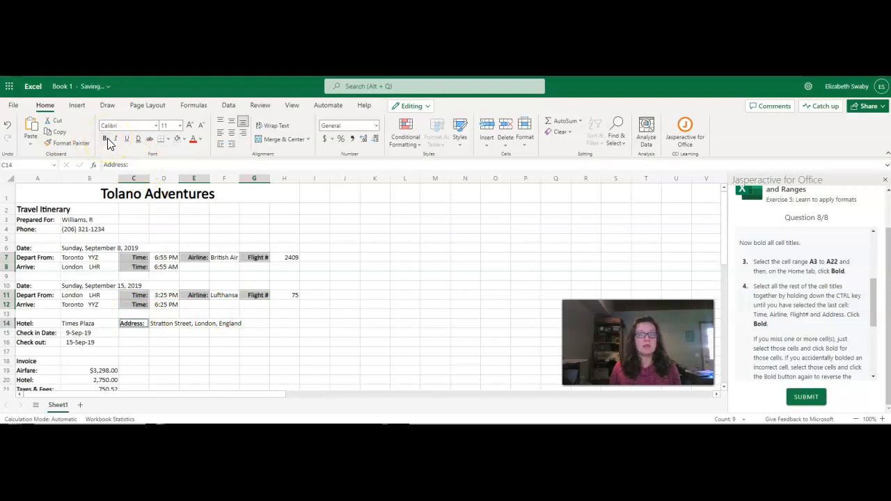
{"action": "left_click", "coordinate": [398, 286]}
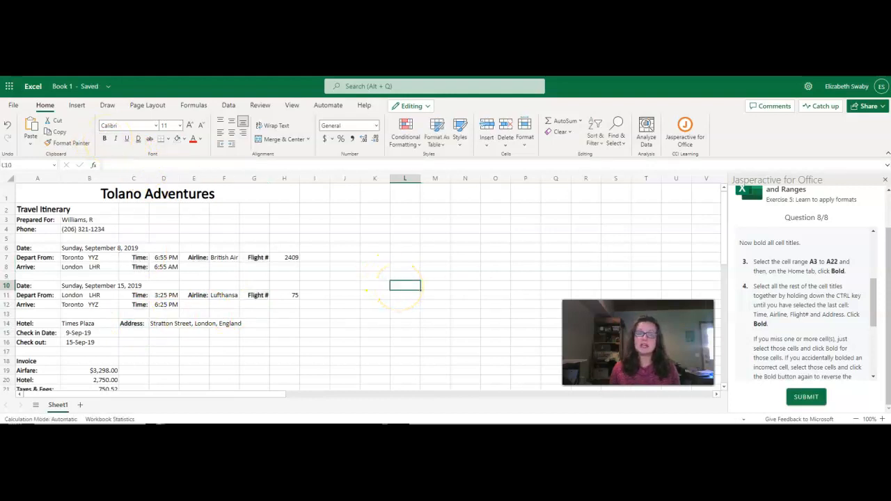
Set the Invoice title in cell A18 to the Arial Black font at size 14.
{"action": "scroll", "coordinate": [827, 329], "scroll_direction": "down", "scroll_amount": 1}
{"action": "left_click", "coordinate": [833, 340]}
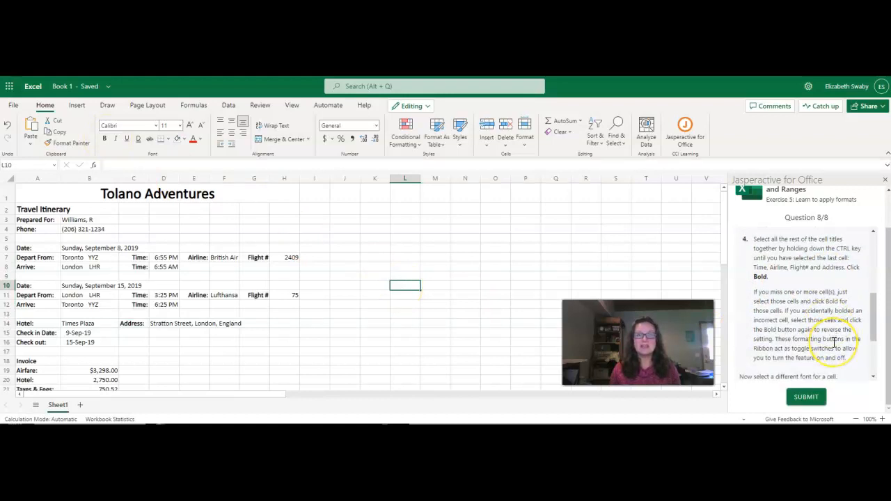
{"action": "scroll", "coordinate": [833, 341], "scroll_direction": "down", "scroll_amount": 1}
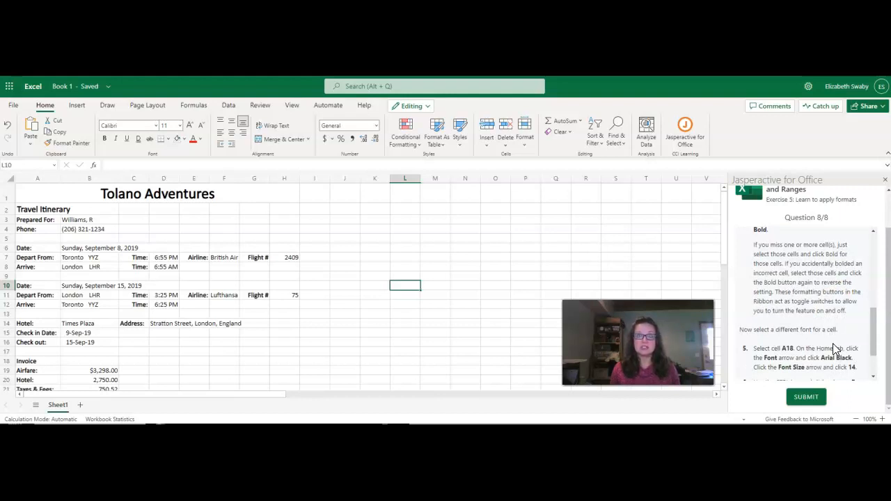
{"action": "scroll", "coordinate": [832, 343], "scroll_direction": "down", "scroll_amount": 1}
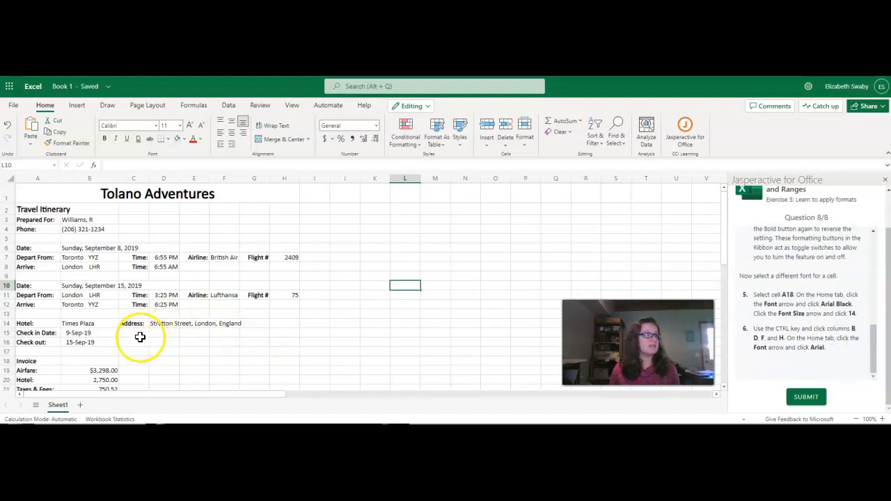
{"action": "left_click", "coordinate": [32, 361]}
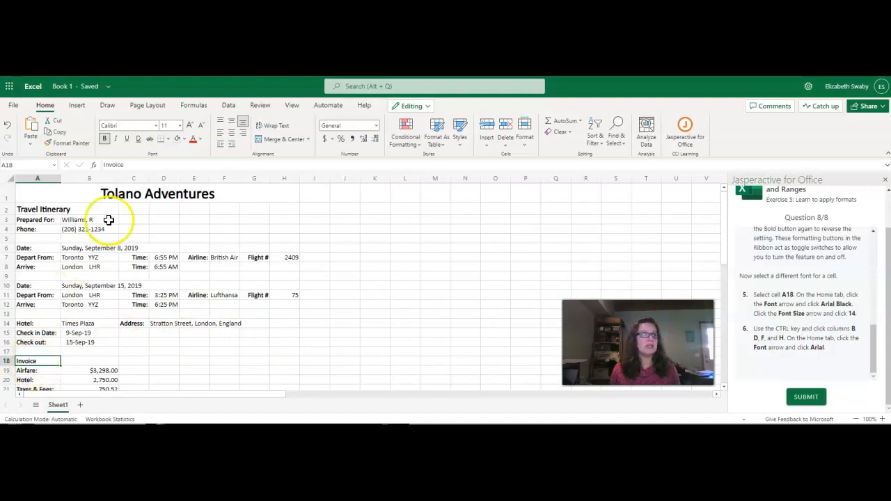
{"action": "left_click", "coordinate": [156, 126]}
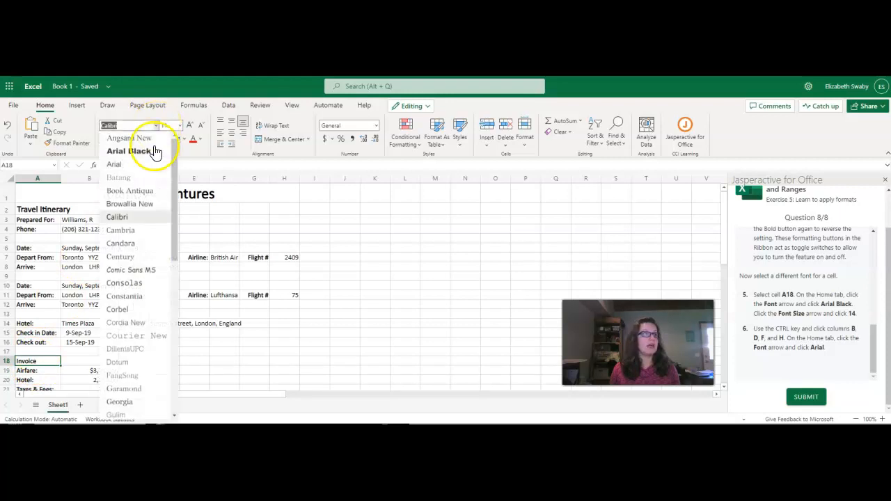
{"action": "left_click", "coordinate": [153, 149]}
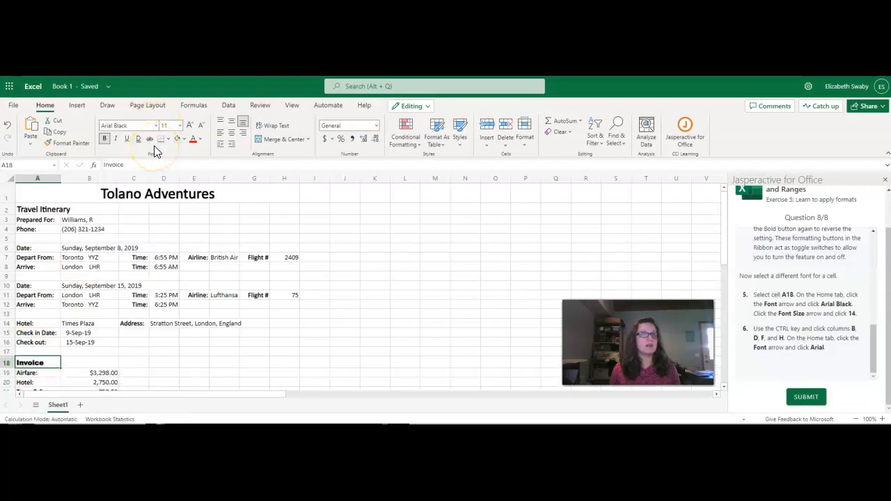
{"action": "left_click", "coordinate": [179, 126]}
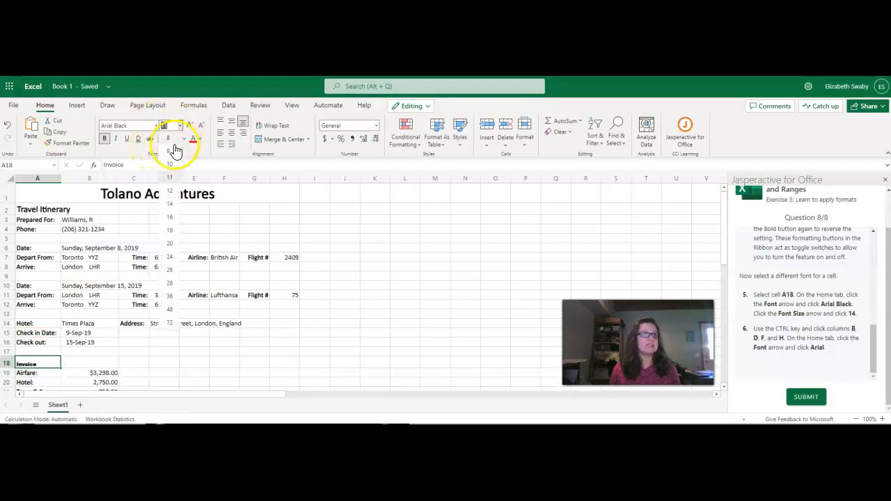
{"action": "left_click", "coordinate": [174, 204]}
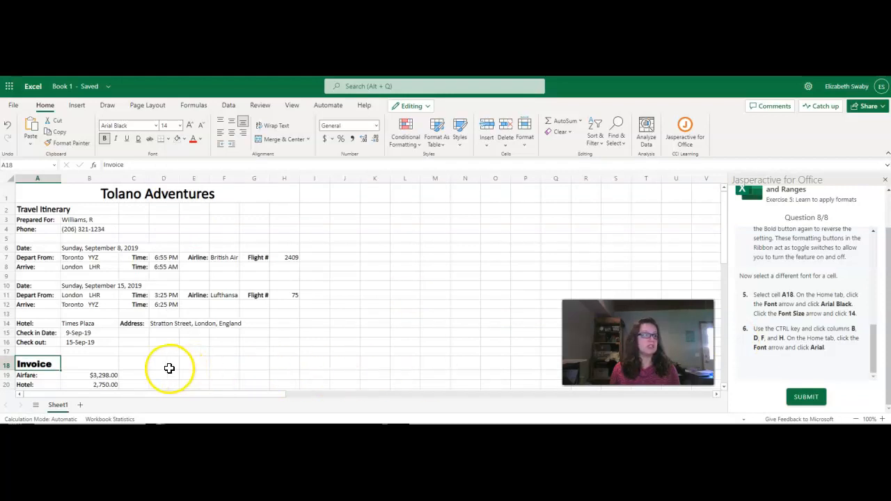
Change the font of columns B, D, F and H to Arial.
{"action": "left_click", "coordinate": [89, 178]}
{"action": "left_click", "coordinate": [166, 180], "text": "ctrl"}
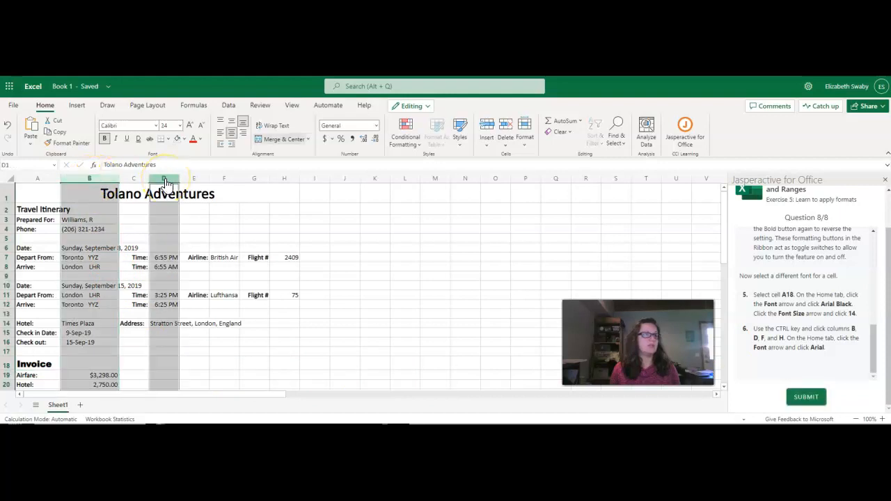
{"action": "left_click", "coordinate": [224, 180], "text": "ctrl"}
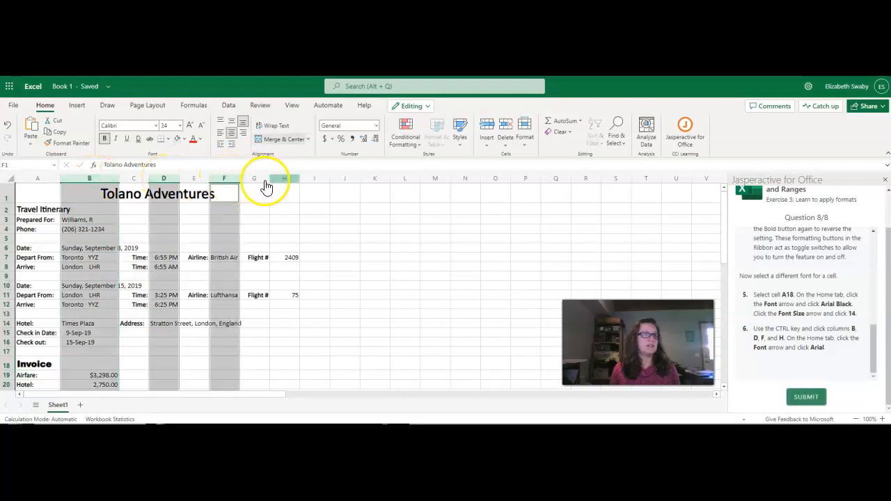
{"action": "left_click", "coordinate": [276, 183], "text": "ctrl"}
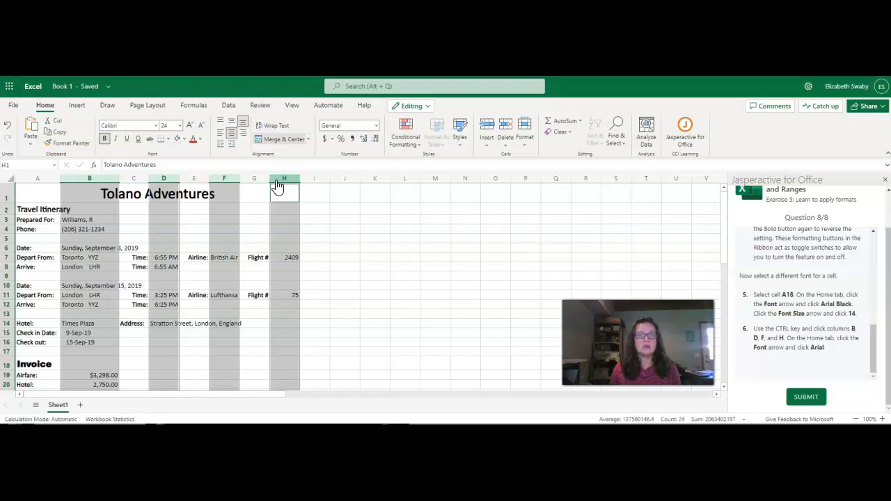
{"action": "left_click", "coordinate": [157, 126]}
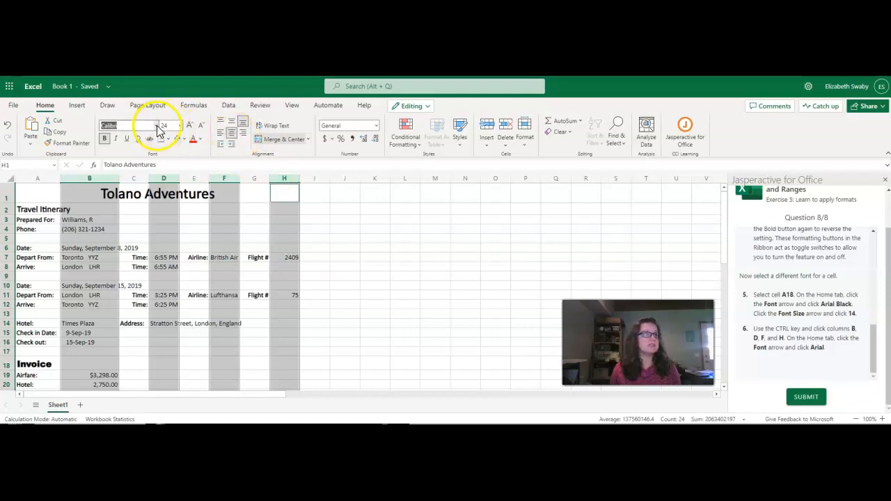
{"action": "left_click", "coordinate": [158, 126]}
{"action": "left_click", "coordinate": [139, 149]}
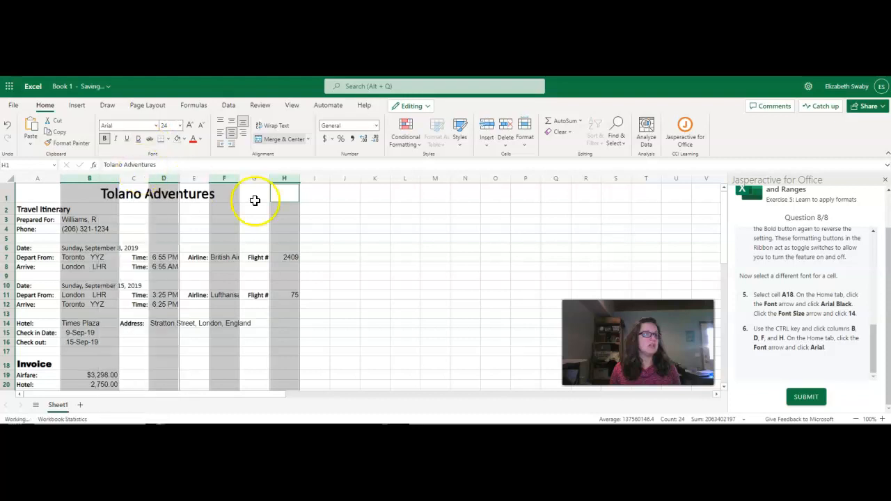
{"action": "left_click", "coordinate": [418, 259]}
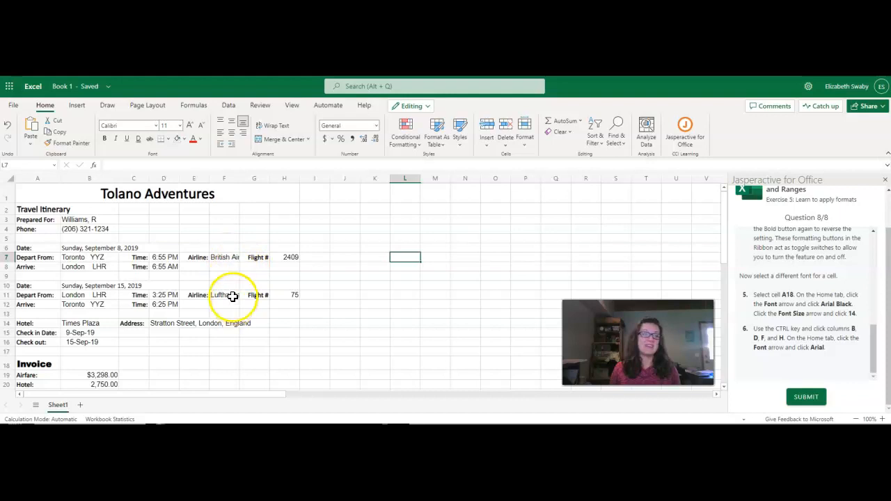
Submit Question 8, review the exercise results and finish the exercise.
{"action": "left_click", "coordinate": [818, 398]}
{"action": "left_click", "coordinate": [814, 401]}
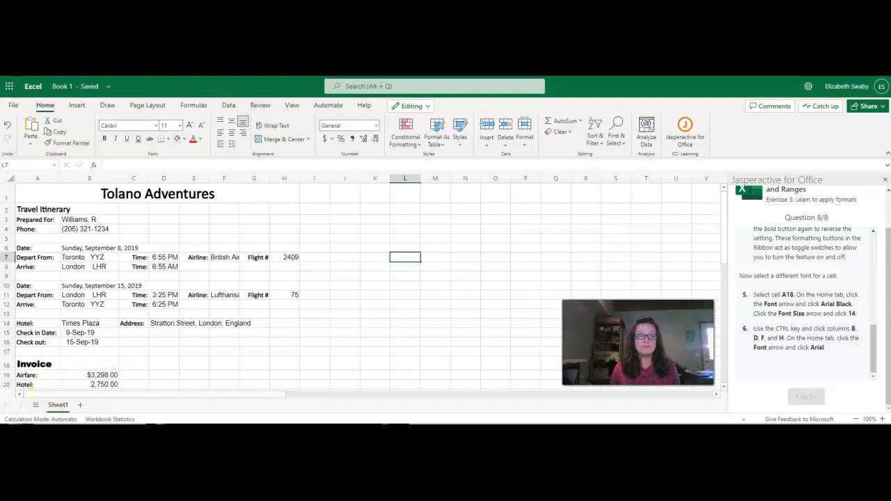
{"action": "scroll", "coordinate": [842, 341], "scroll_direction": "down", "scroll_amount": 5}
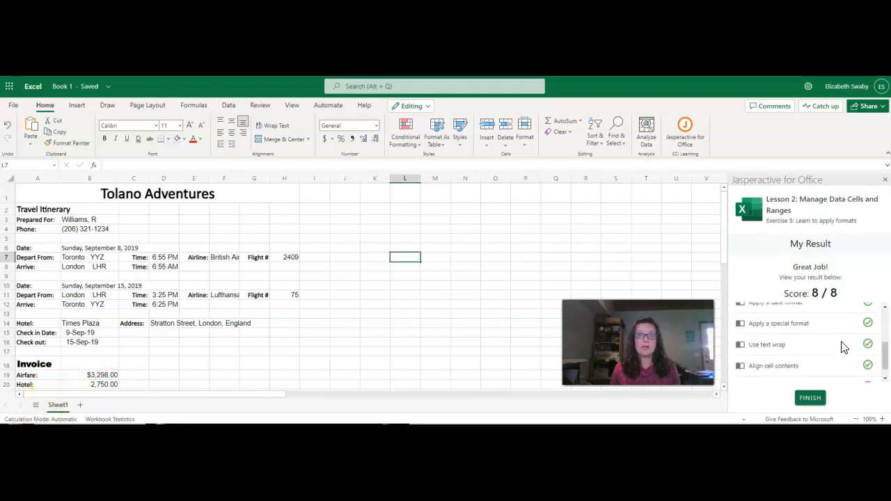
{"action": "left_click", "coordinate": [810, 396]}
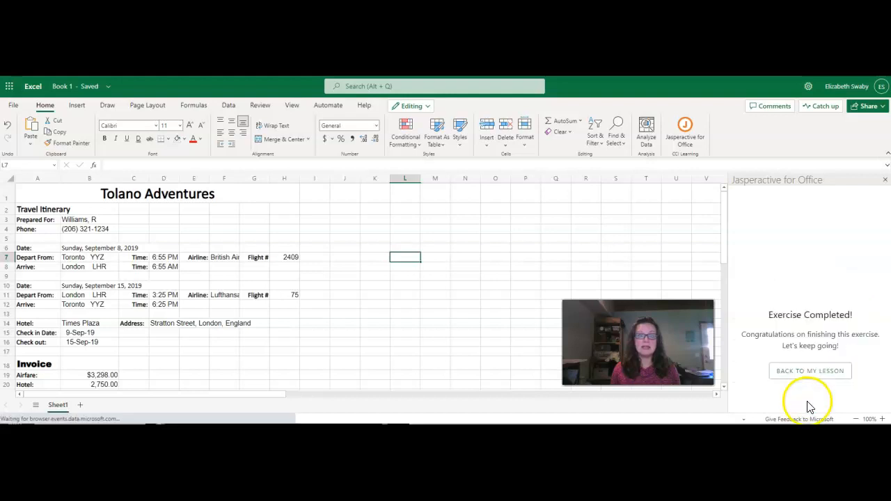